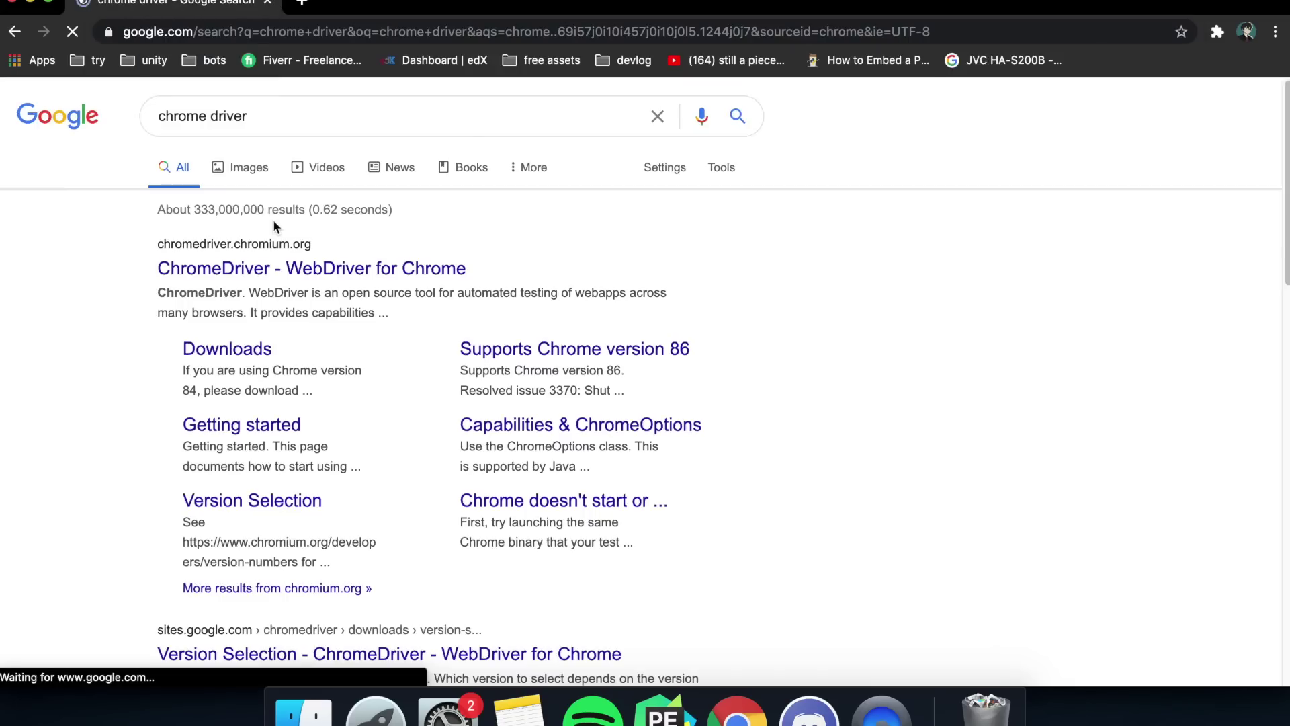
Step: Download chromedriver_mac64.zip for release 86.0.4240.22 and check the extracted chromedriver in Downloads
click(279, 273)
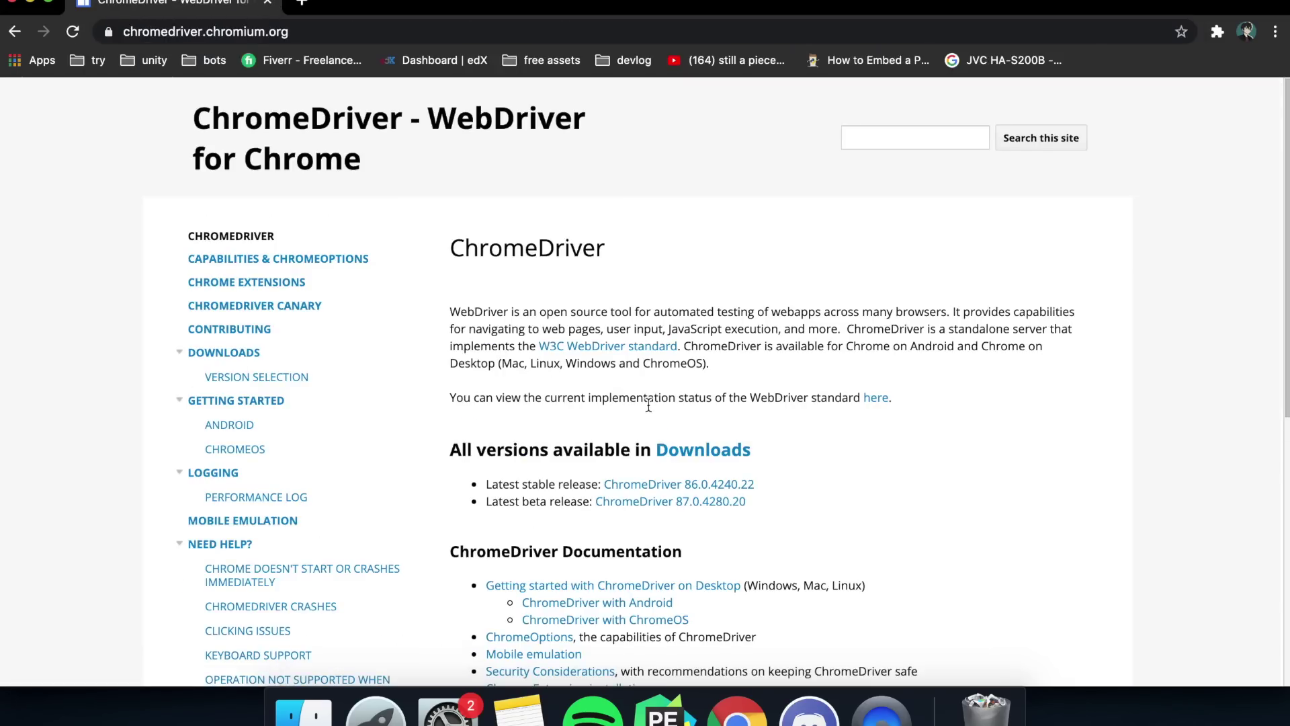
scroll(652, 404, down, 2)
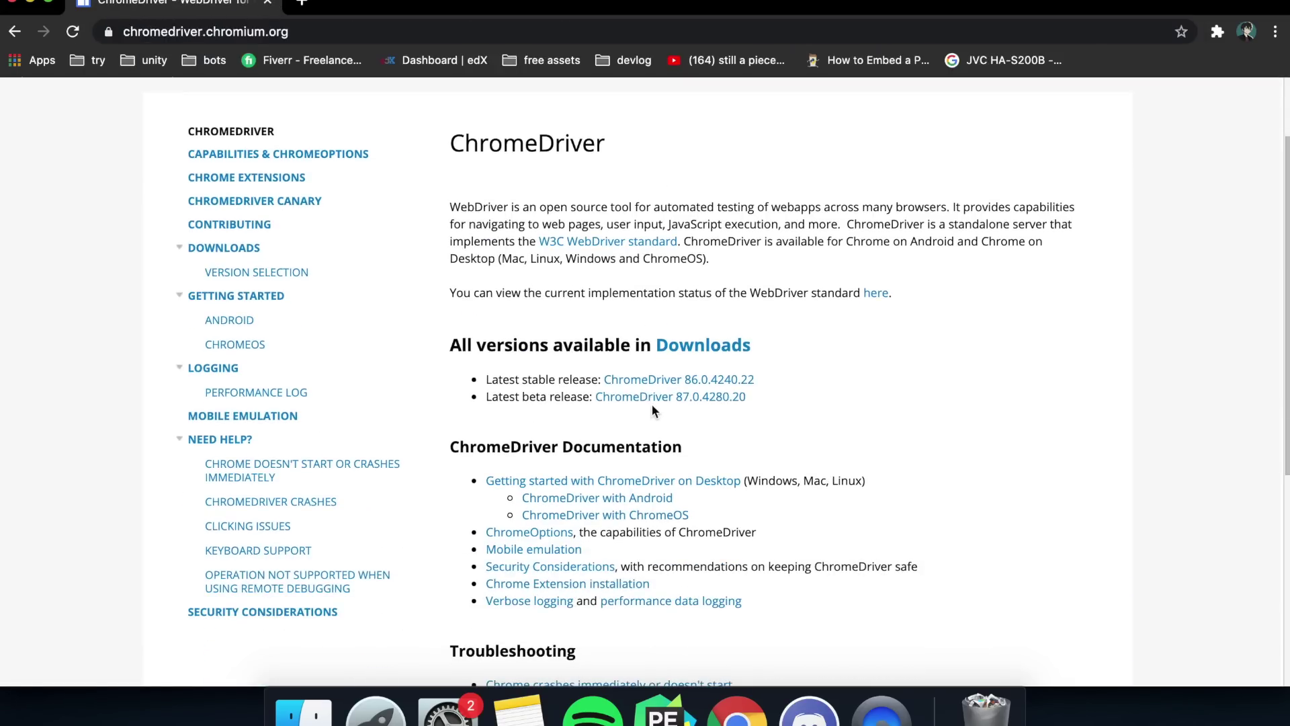
click(716, 382)
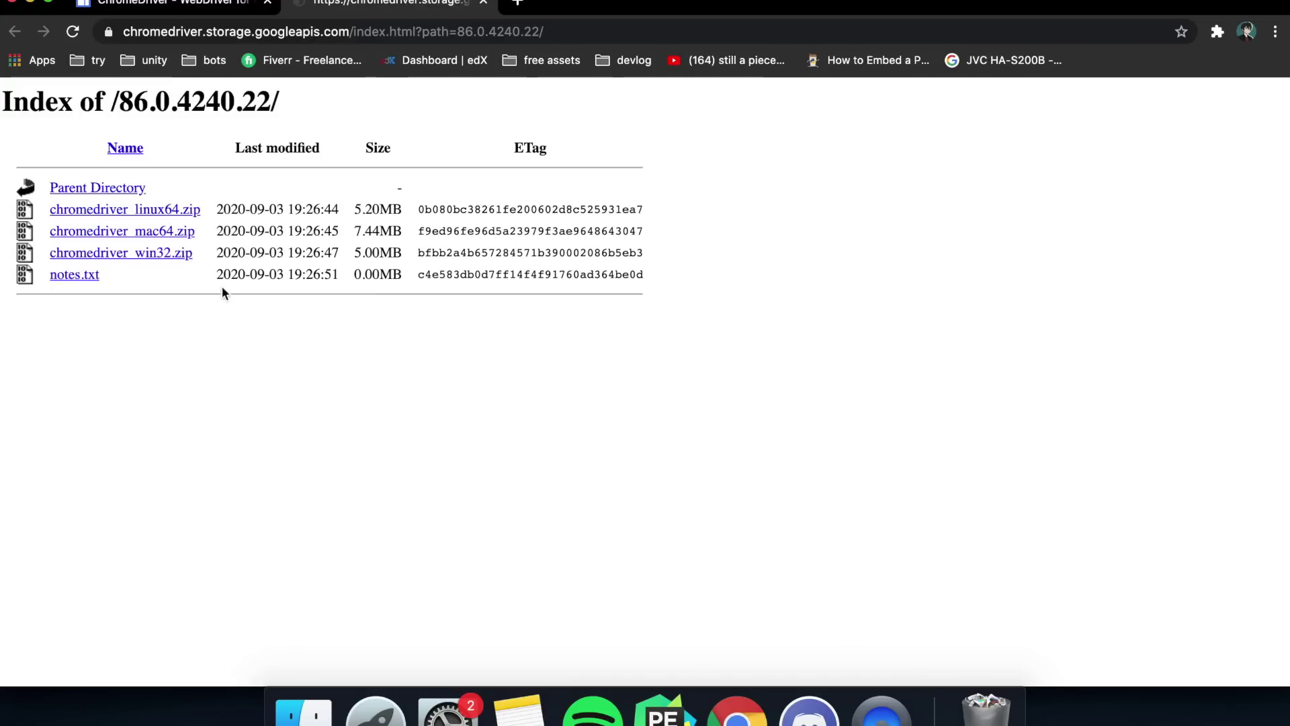
click(182, 235)
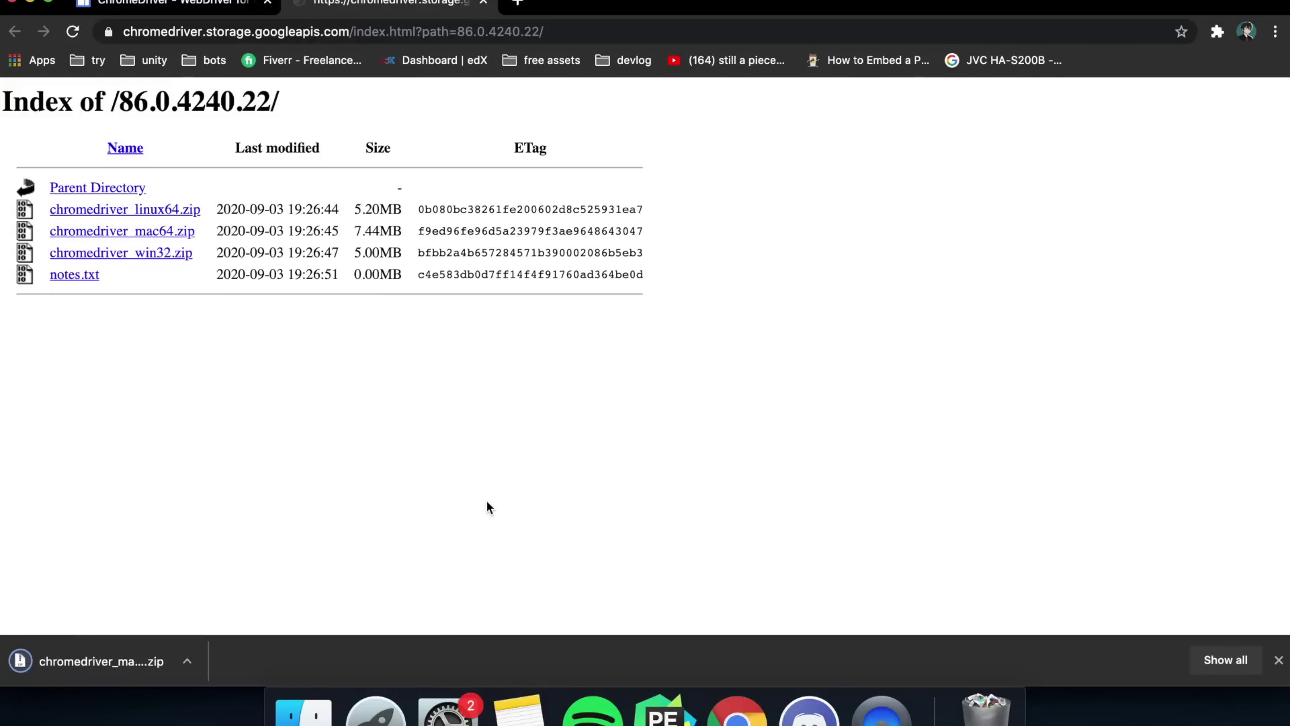
click(100, 661)
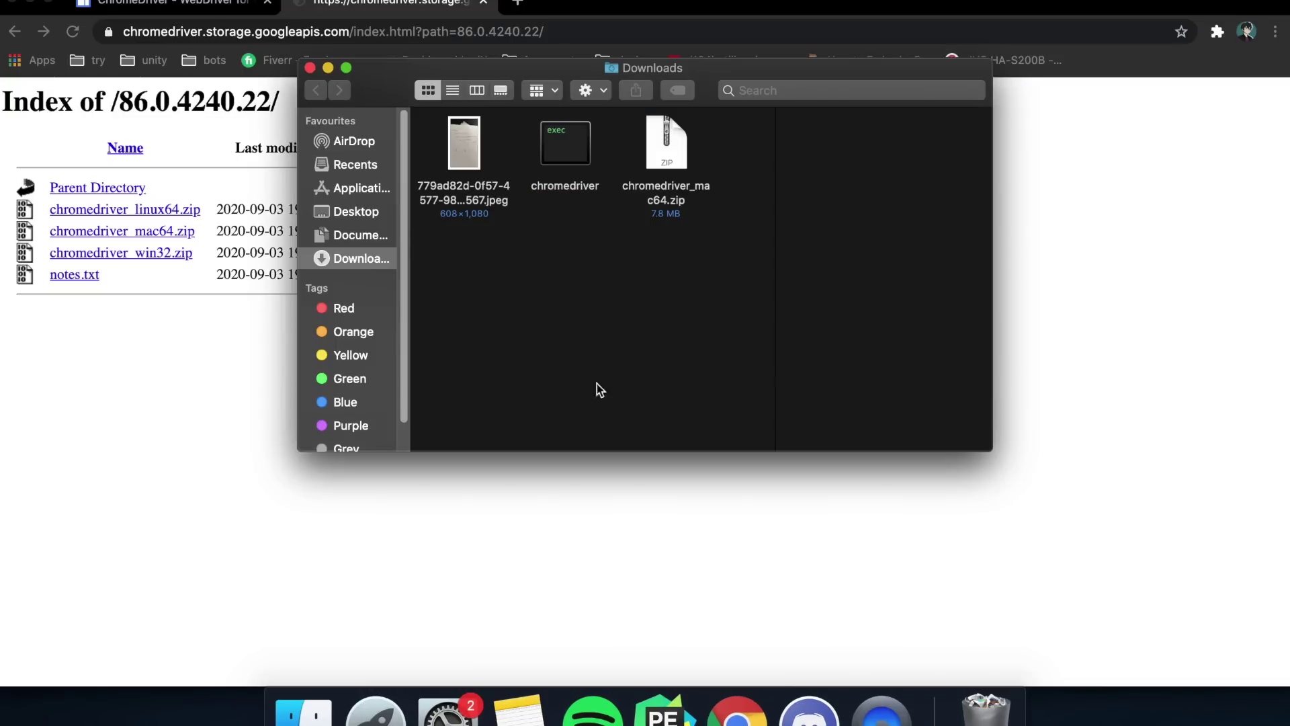
click(572, 159)
click(606, 334)
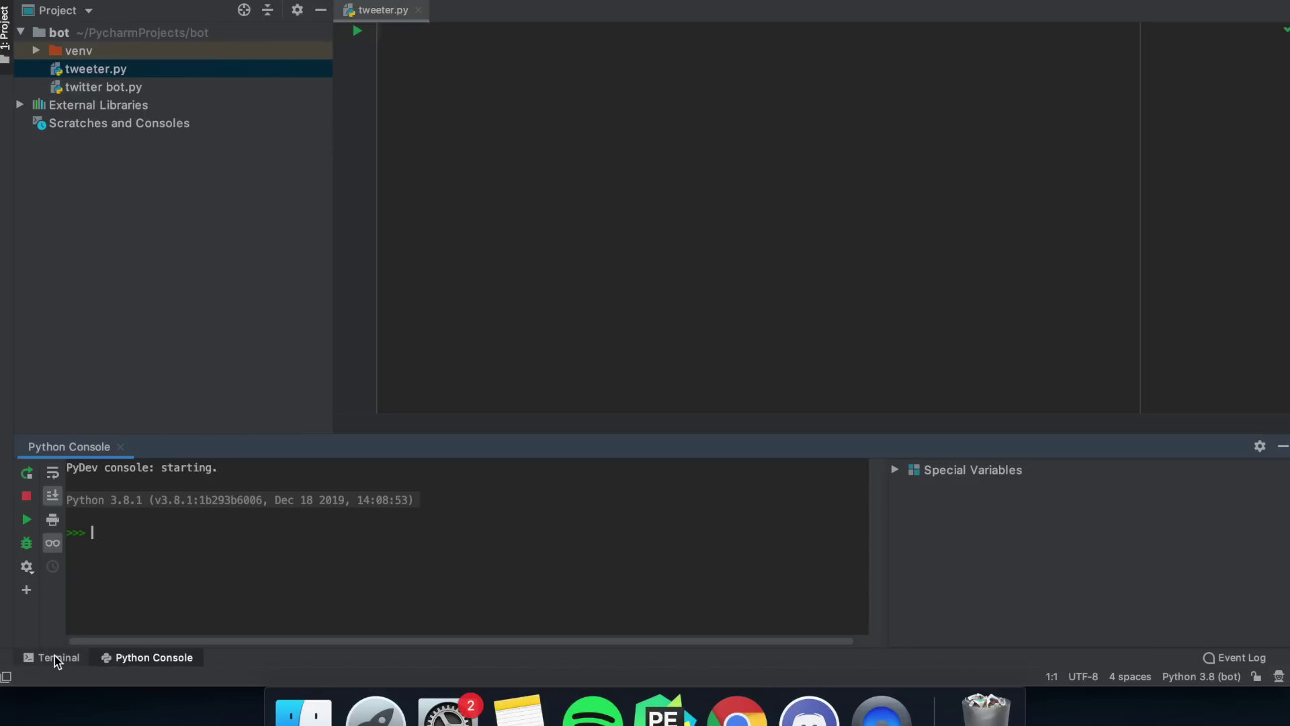
Step: Confirm selenium via pip in the terminal and add webdriver, Keys and sleep imports to tweeter.py
click(55, 657)
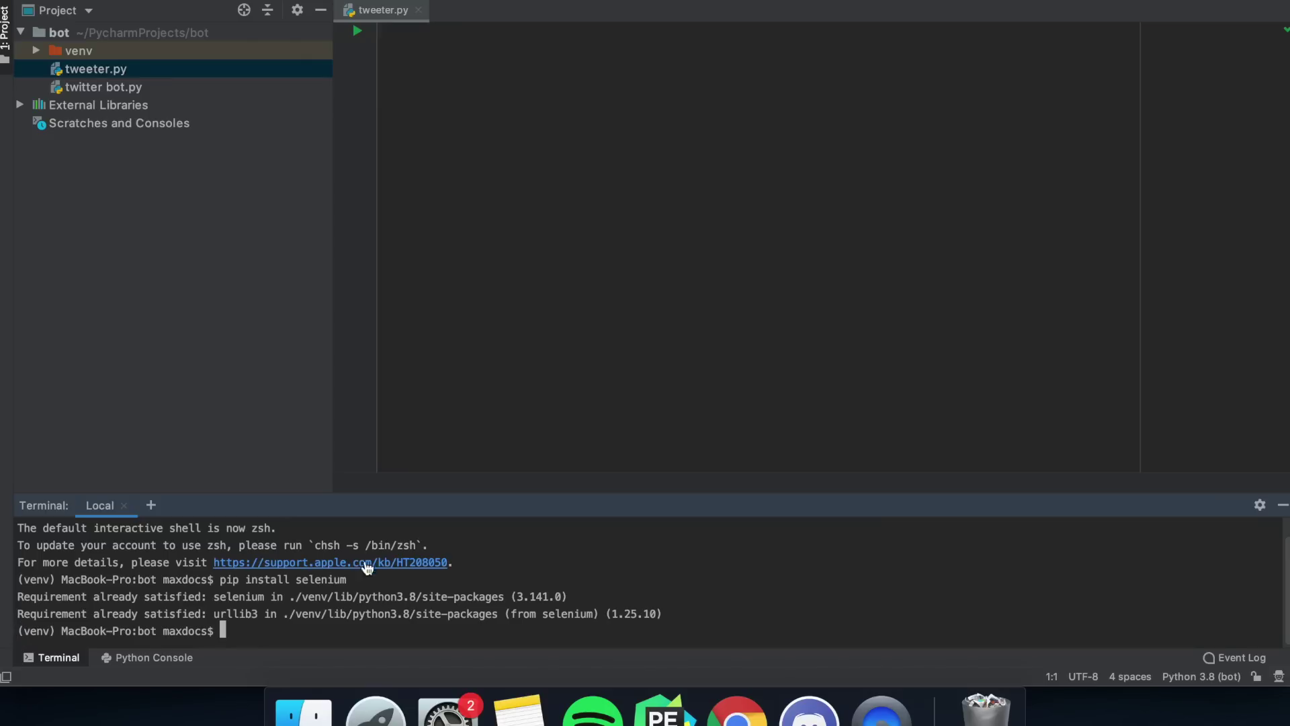
key(Escape)
text(from selenium import webdriv)
key(Return)
key(Return)
text(from selenium.)
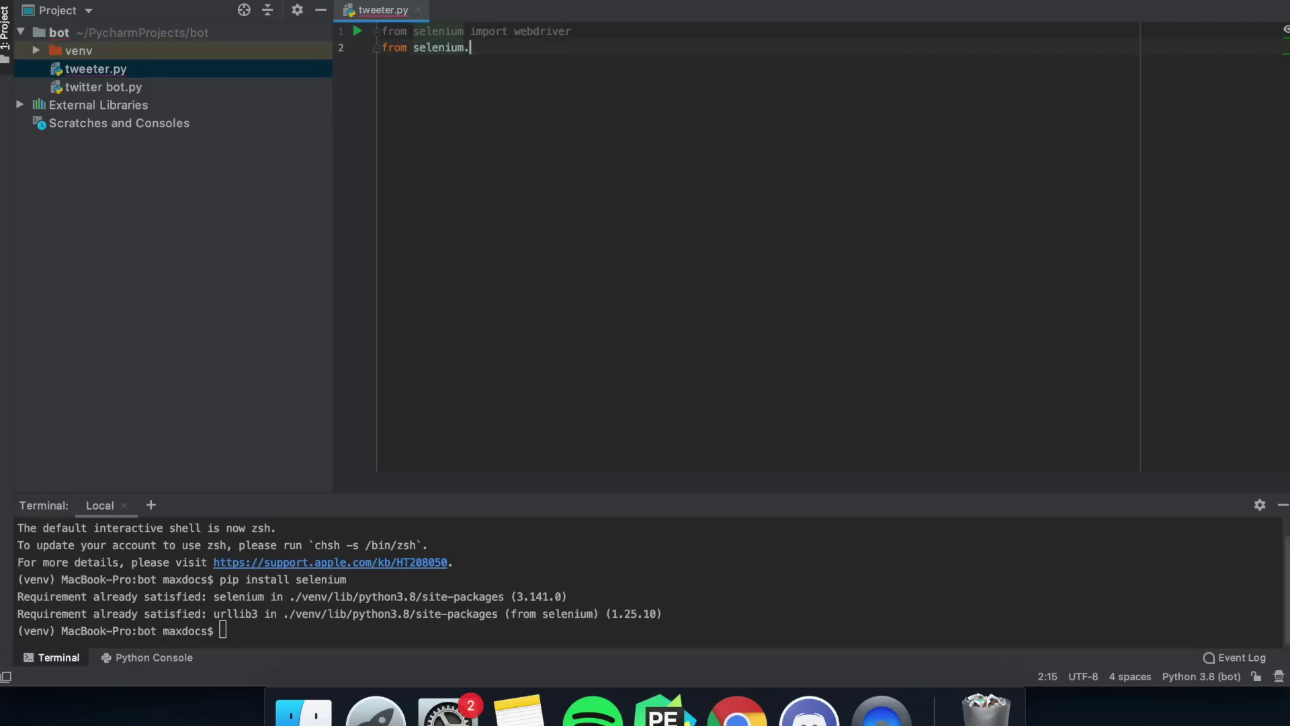
text(webdriver.common.keys import Keys)
key(Return)
text(from time import sleep)
key(Return)
text(river = webdriver.Ch)
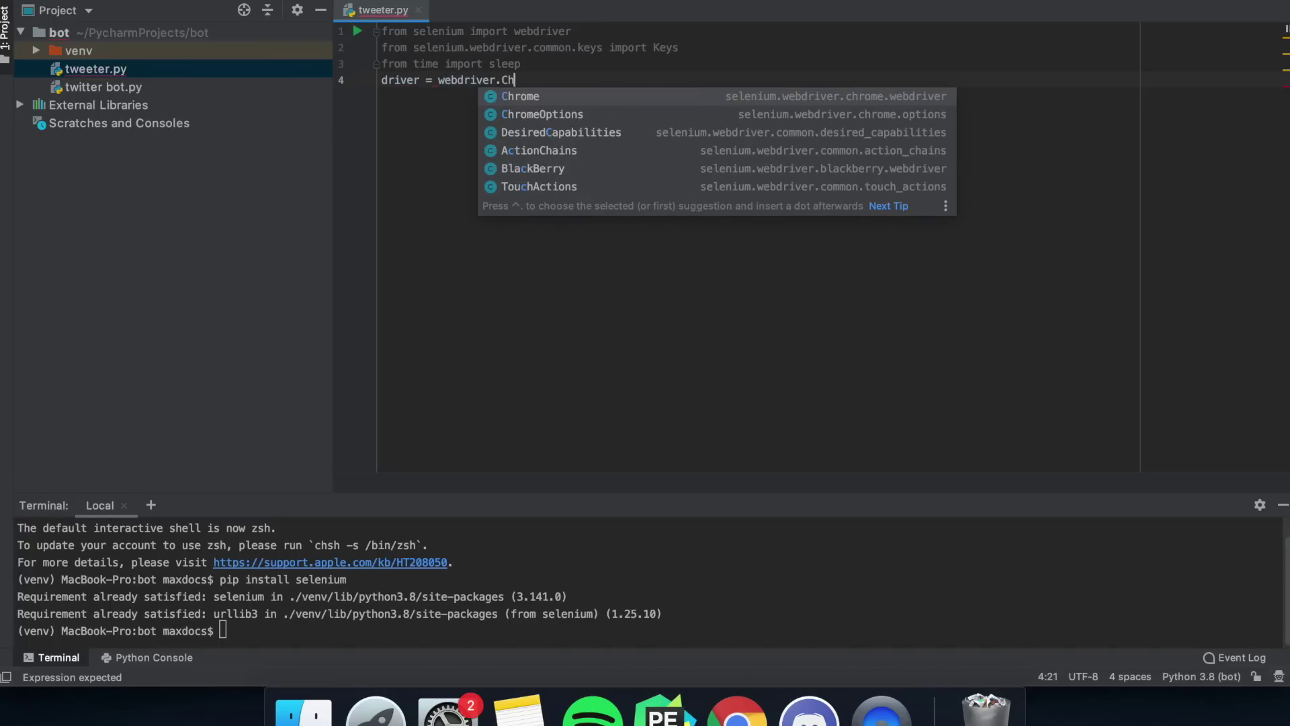
text(rome)
Step: Start the driver = webdriver.Chrome(executable_path="") line
key(Escape)
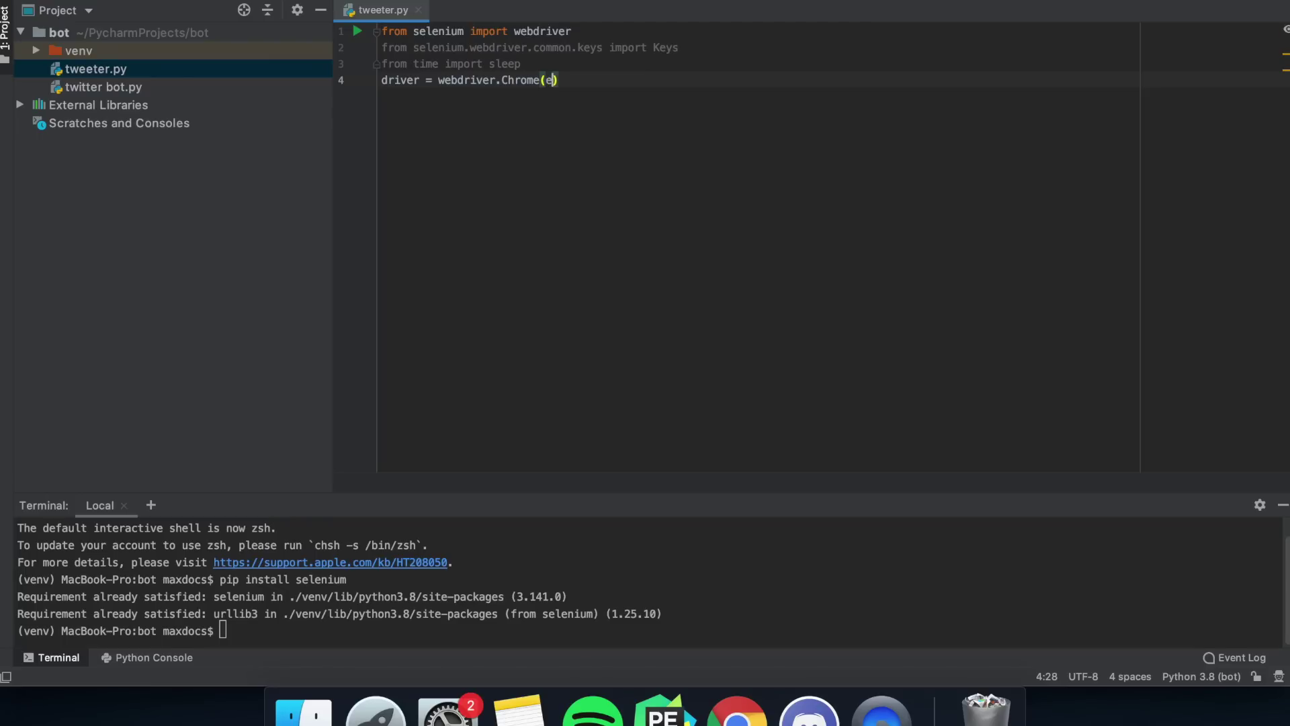
text(xec)
key(Down)
key(Return)
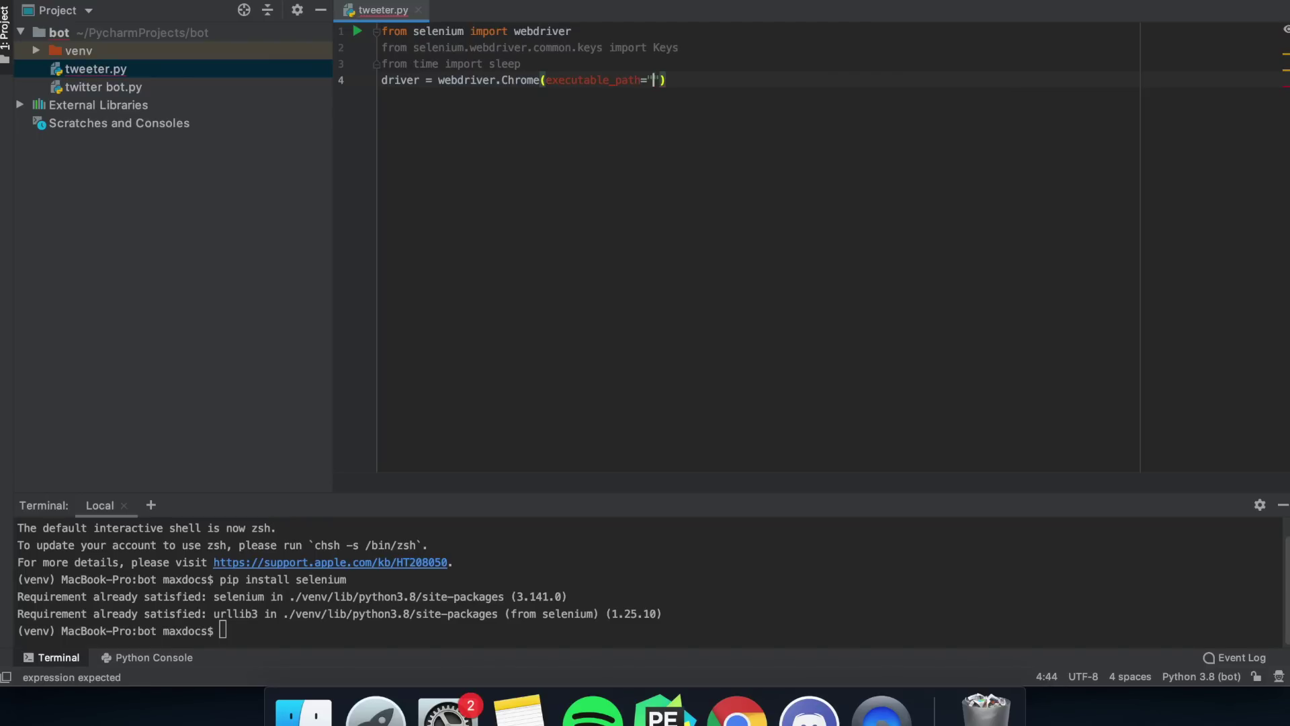
Step: Paste the chromedriver path and add driver.get with the Twitter URL followed by sleep(3)
text(executable_path="/Users/maxdocs/Downloads/chromedriver")
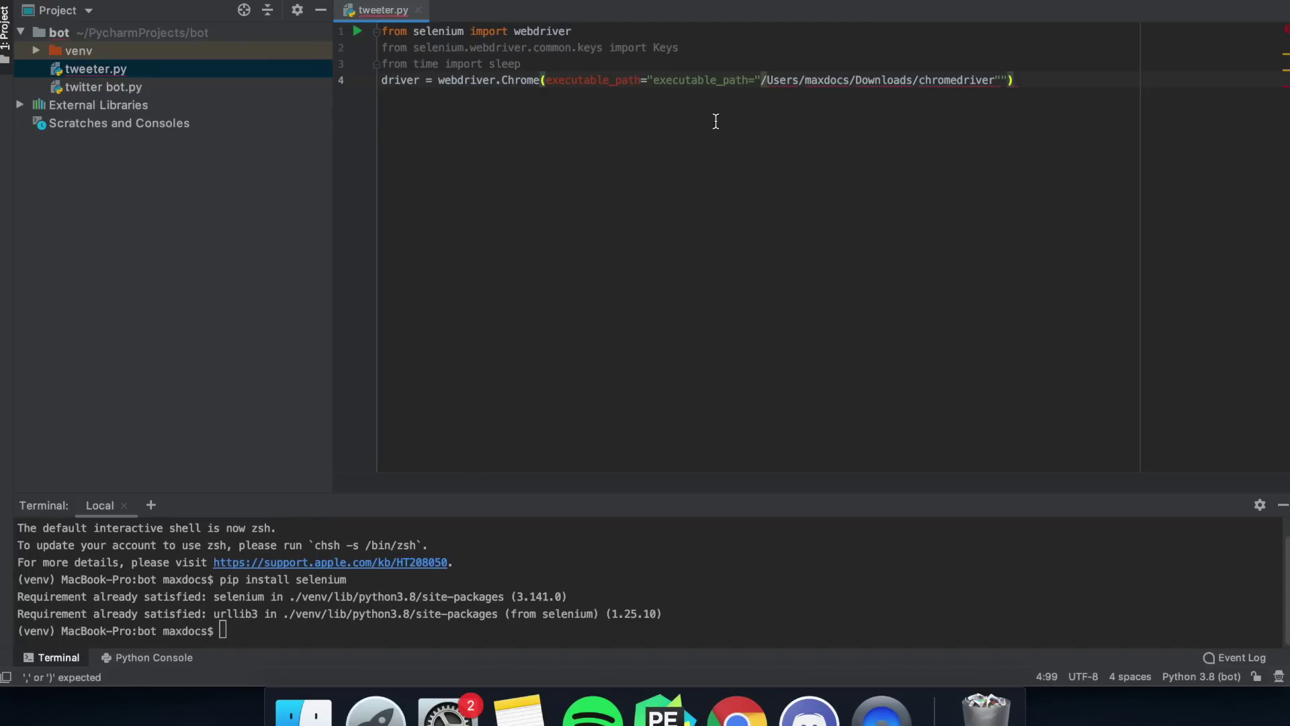
key(super+z)
key(super+v)
click(940, 80)
key(Return)
text(driv)
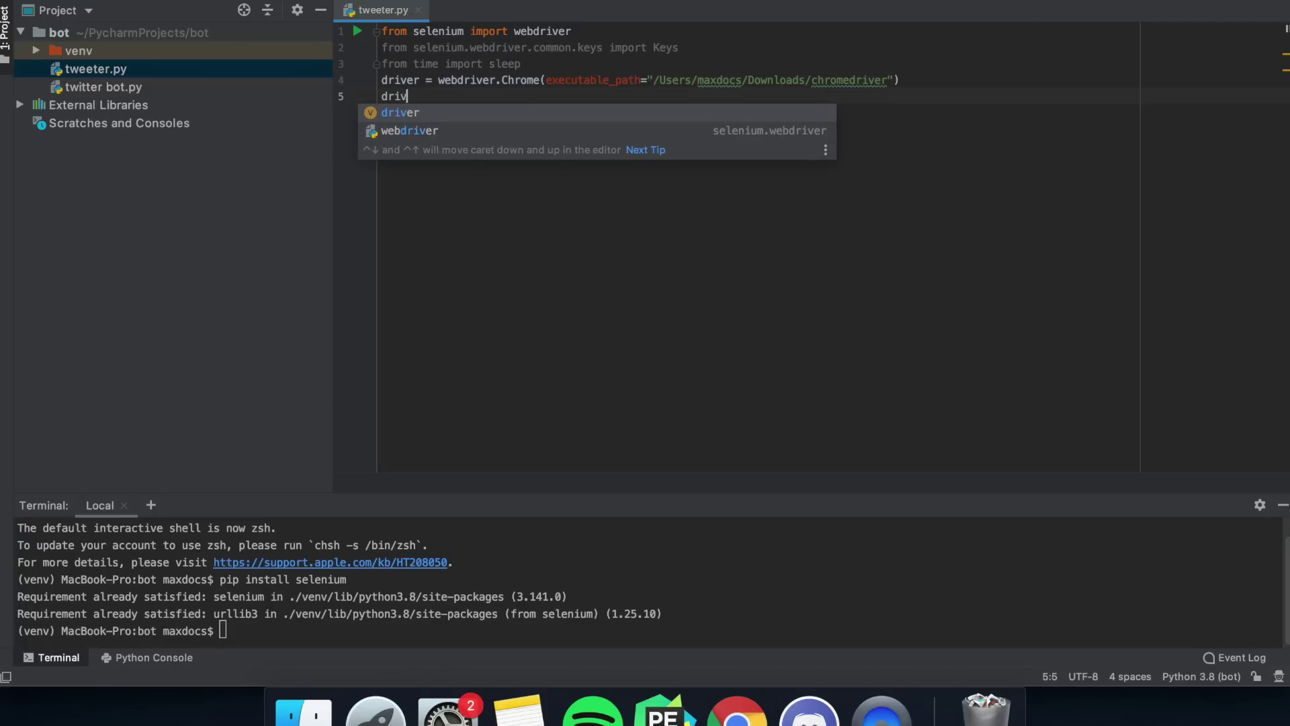
text(er.get()
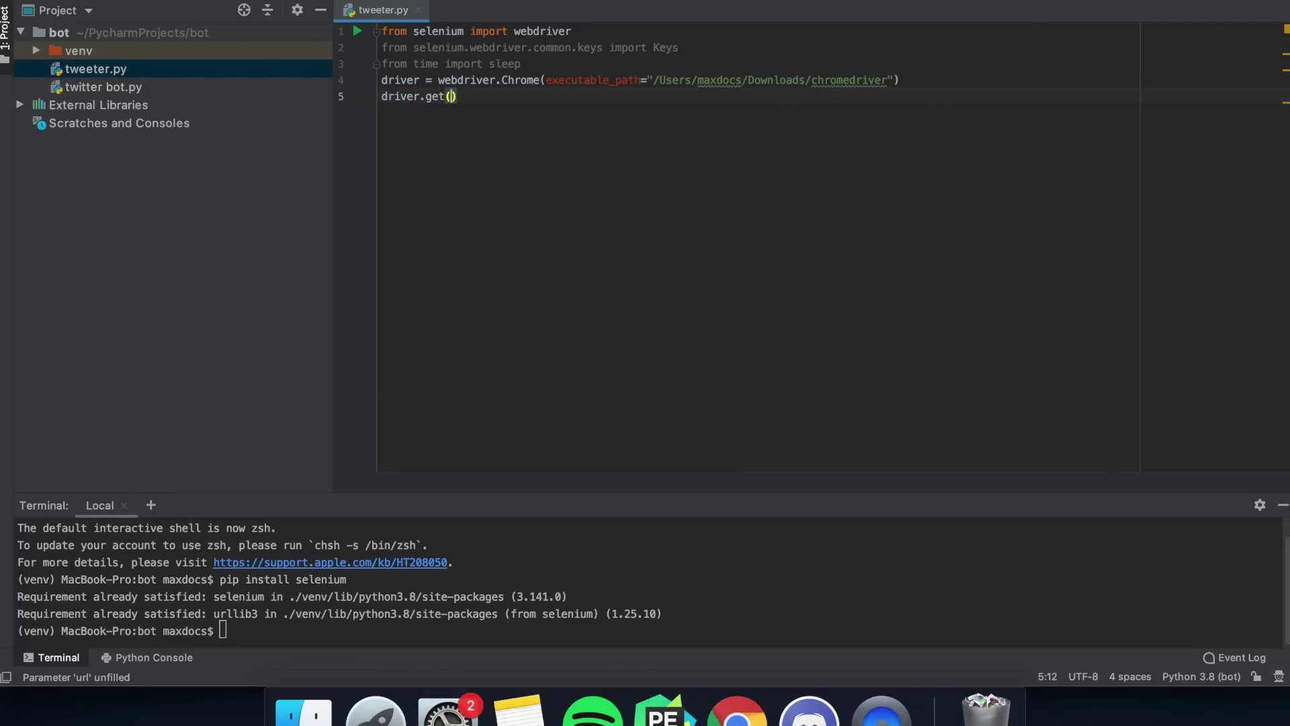
text("https://twitter.com/)
key(Right)
key(Right)
key(Return)
text(eep(3) )
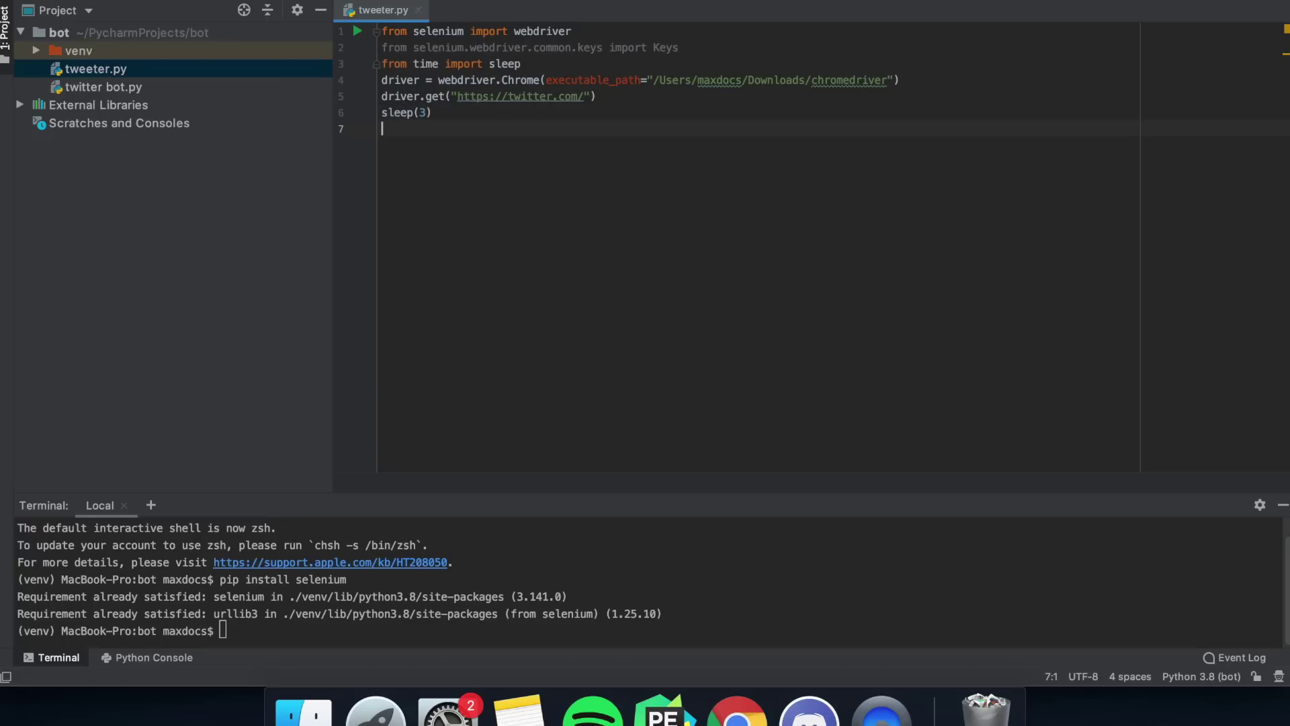
text(driver.find)
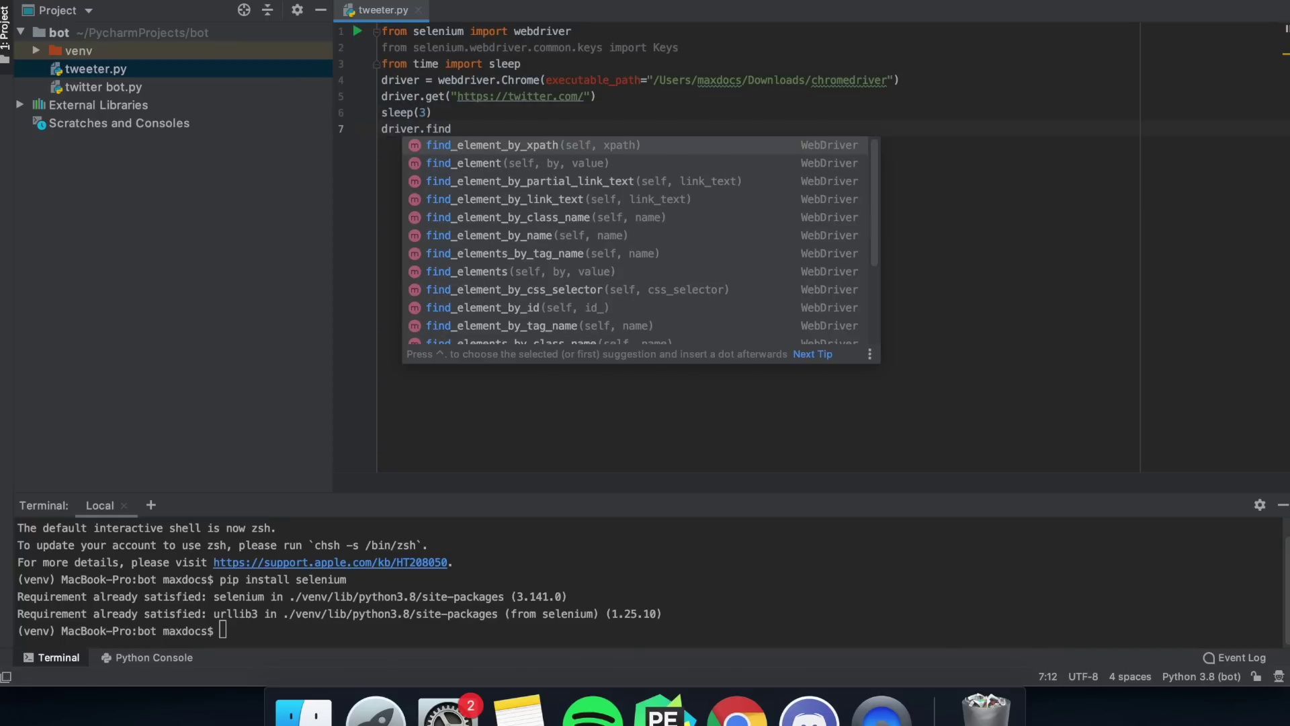
Step: Add a find_element_by_name line sending max_codez to username_or_email, then duplicate it below
key(Down)
key(Down)
key(Down)
key(Down)
key(Down)
key(Return)
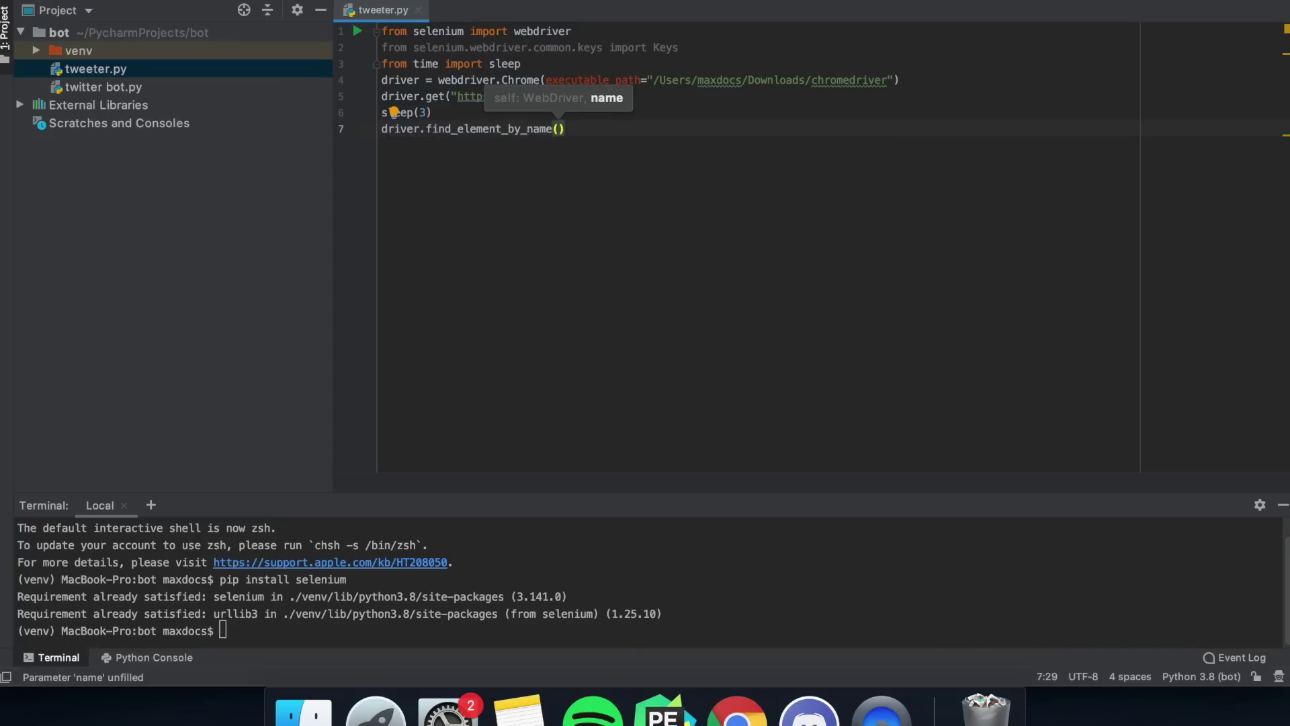
text('session[u)
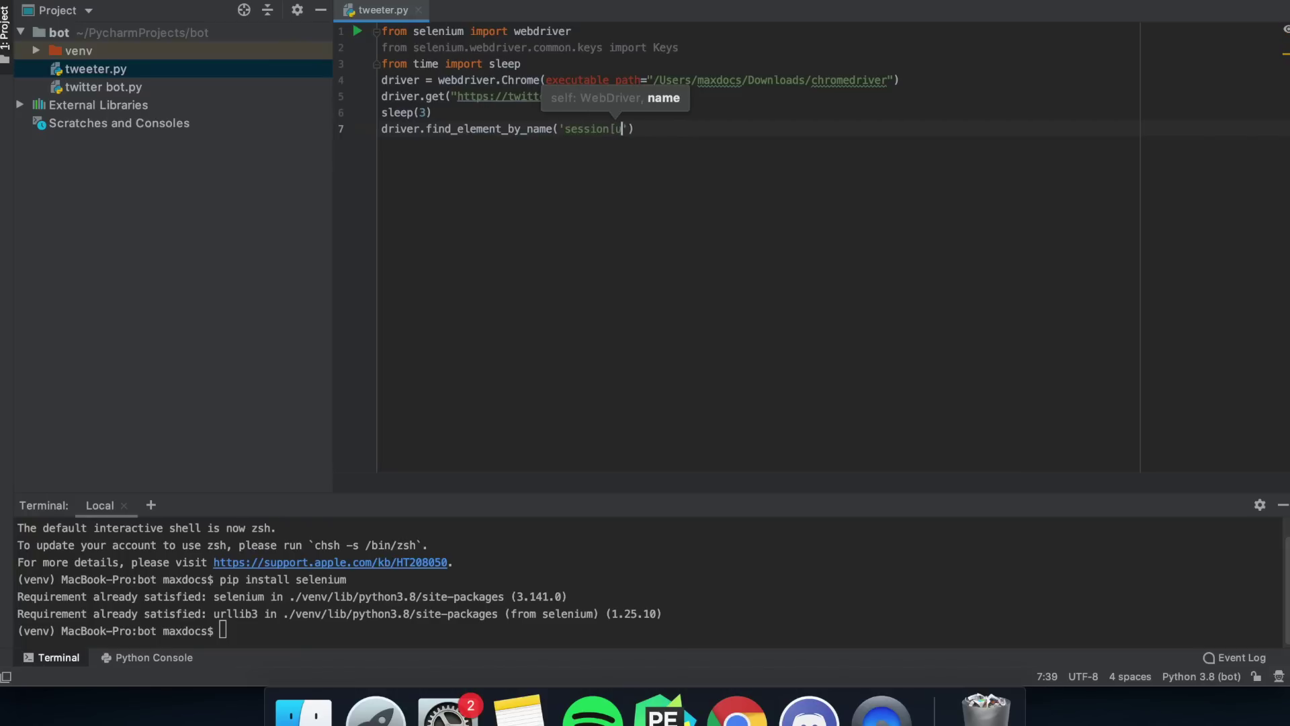
text(ername_or_email])
text(.send)
key(Return)
text('max_codez)
drag(887, 129, 368, 126)
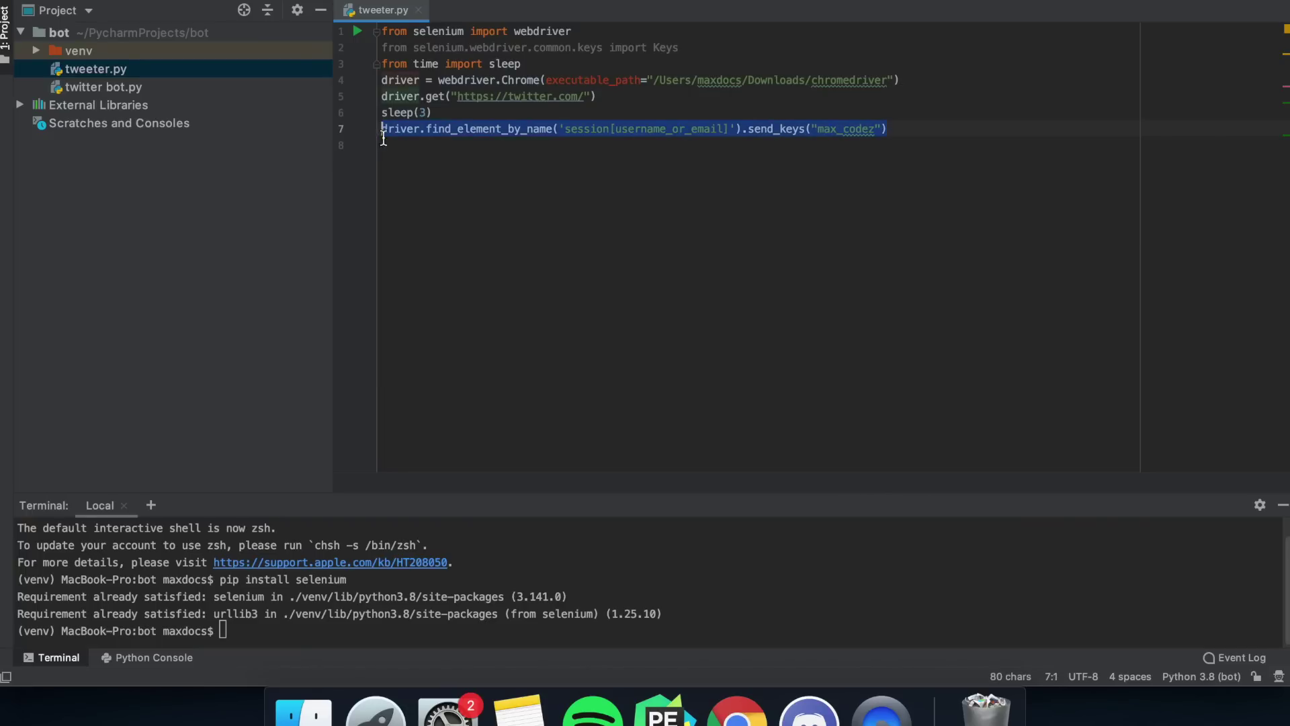
click(459, 154)
text(driver.find_element_by_name('session[username_or_email]').send_keys("max_codez"))
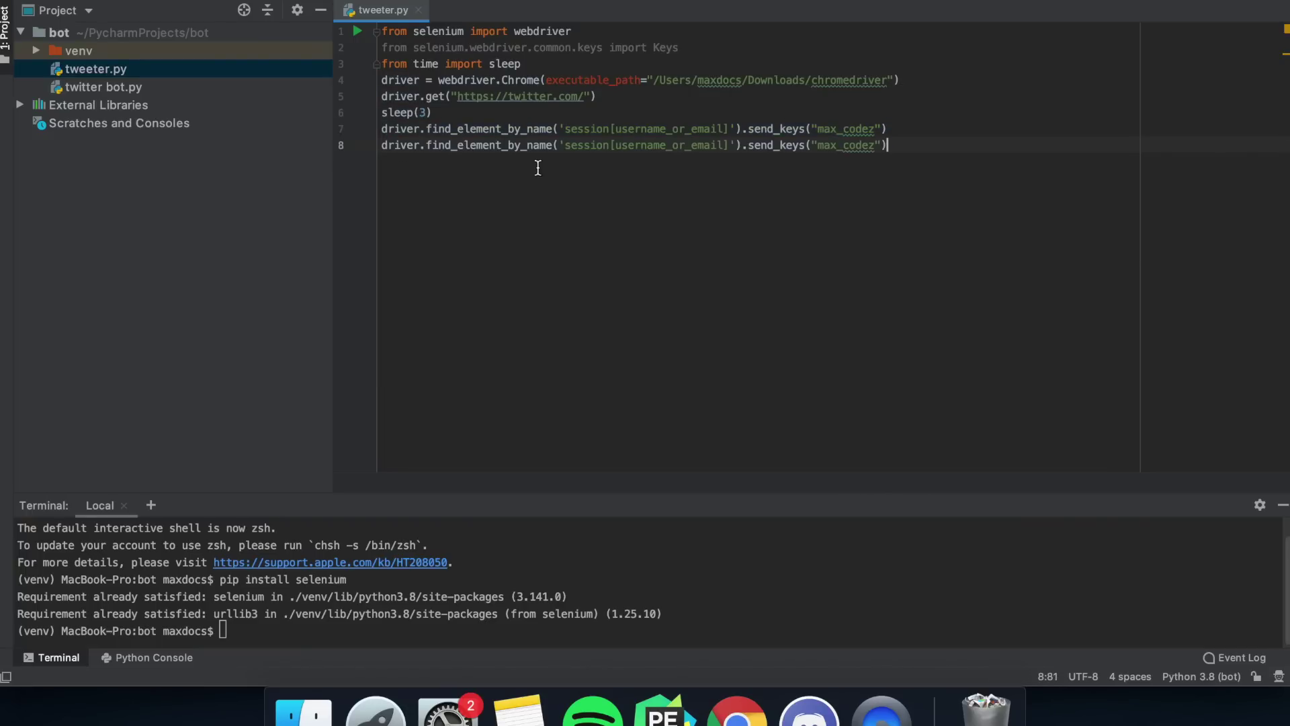
Step: Turn the copies into a password send_keys line and a Keys.RETURN submit line, then start sleep(
double_click(612, 146)
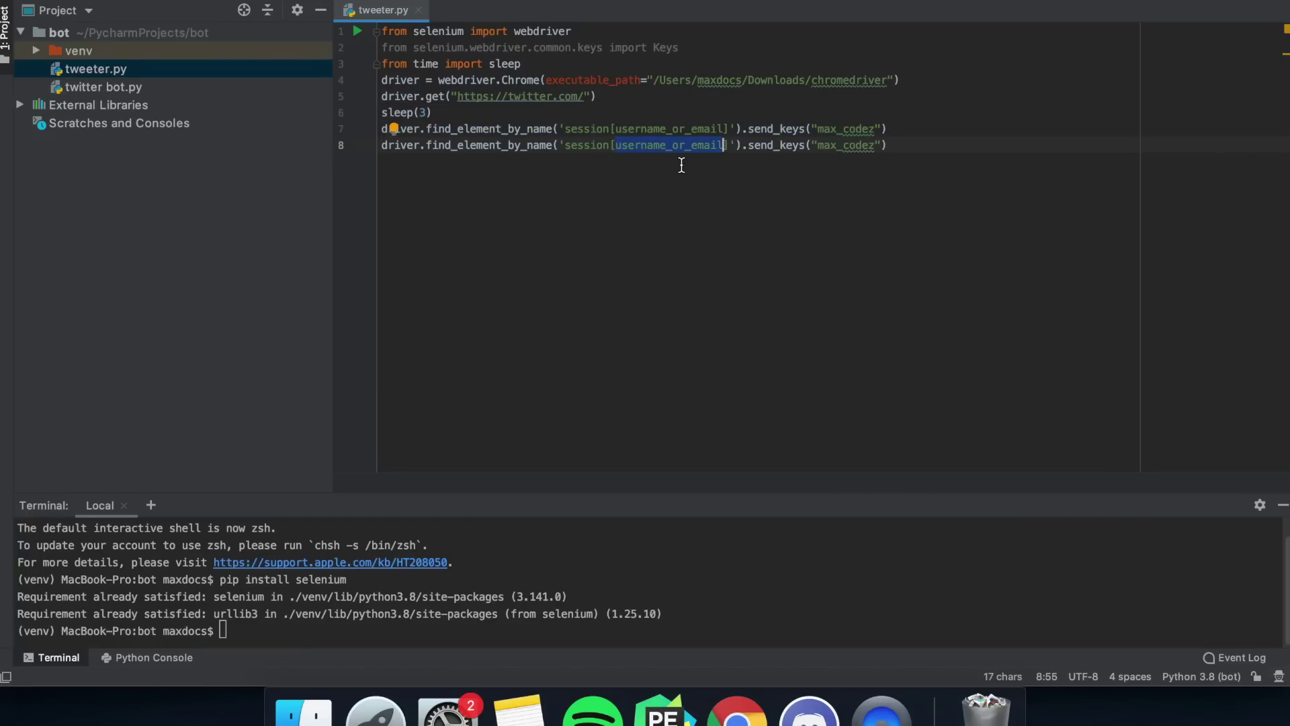
text(password)
double_click(781, 145)
text(blahblahblah)
drag(858, 144, 297, 147)
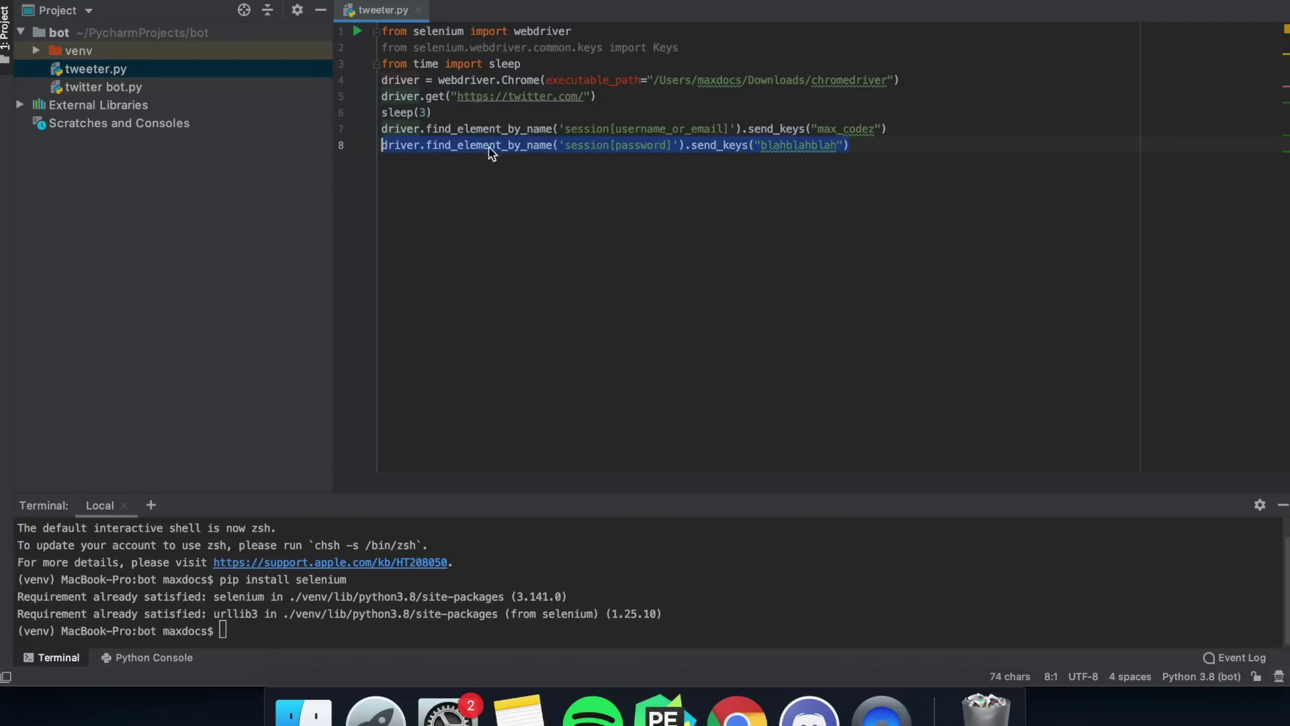
key(super+c)
key(Right)
key(Return)
key(super+v)
text(Keys)
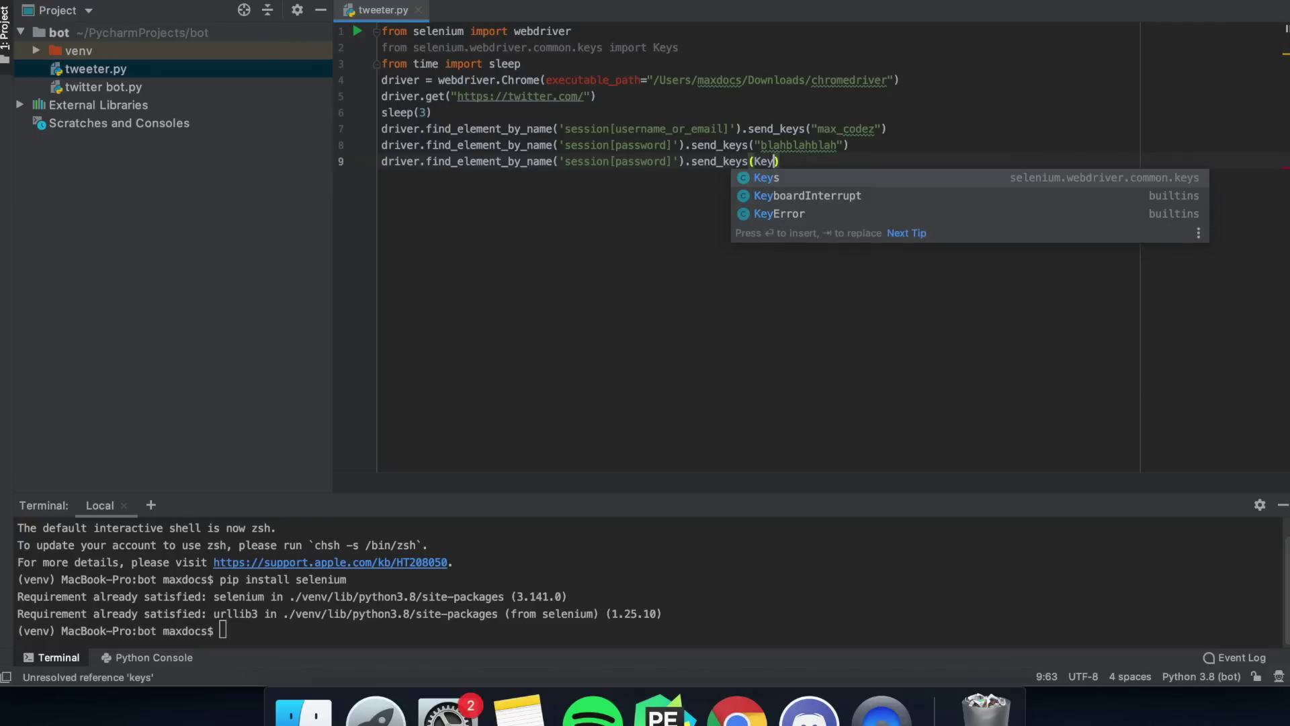
text(.RETUR)
key(Return)
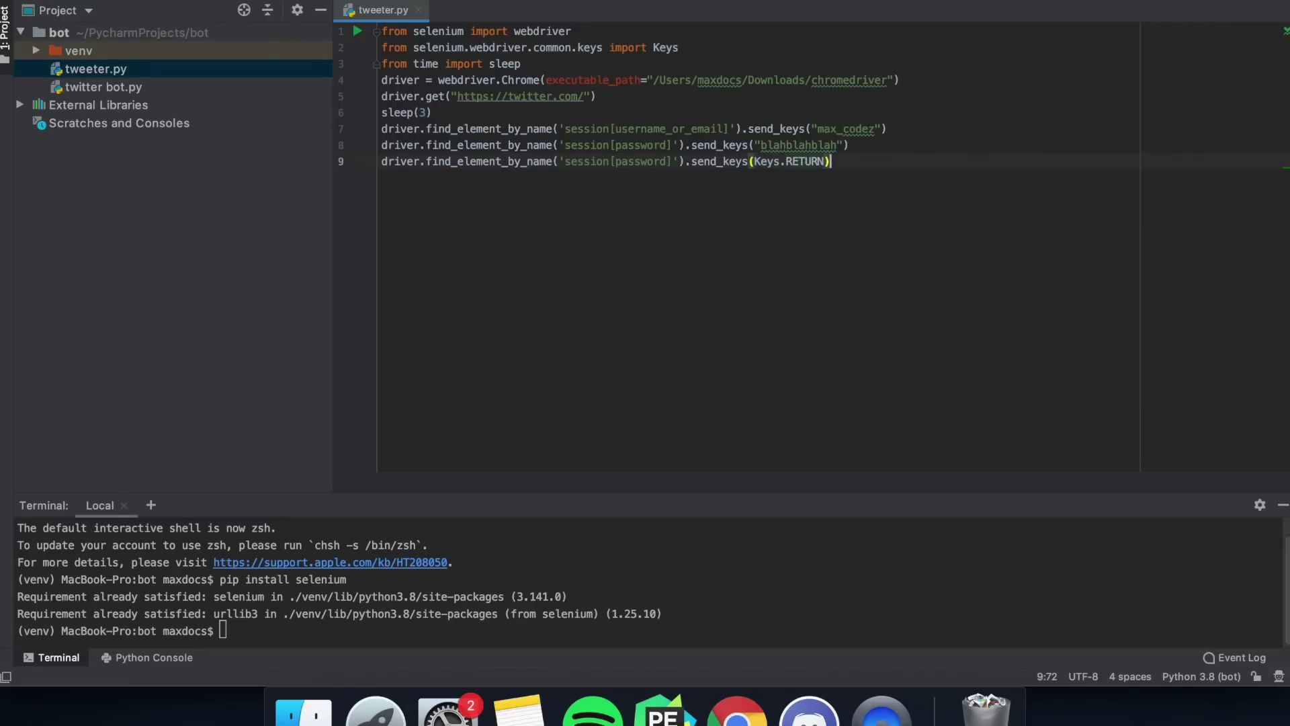
key(Return)
text(sleep()
text(shrek sc)
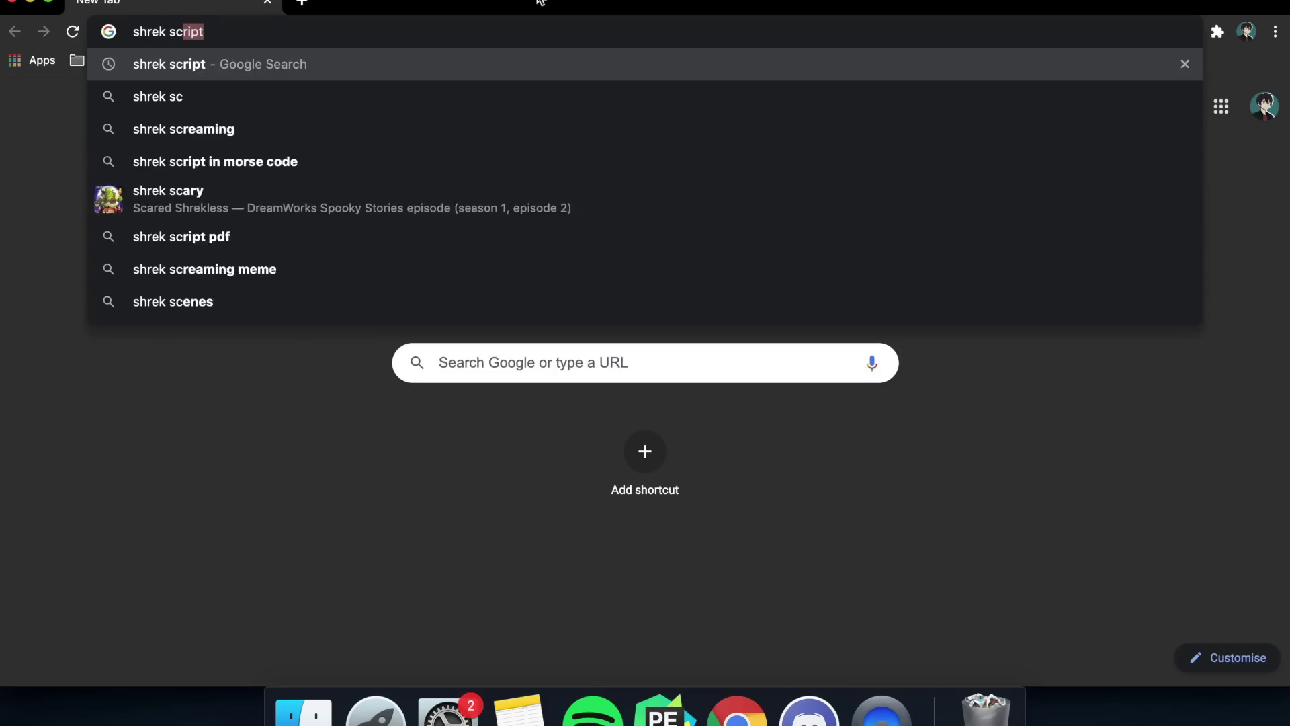
Step: Search 'shrek script' in Chrome, open the transcript page and select the script text
key(Return)
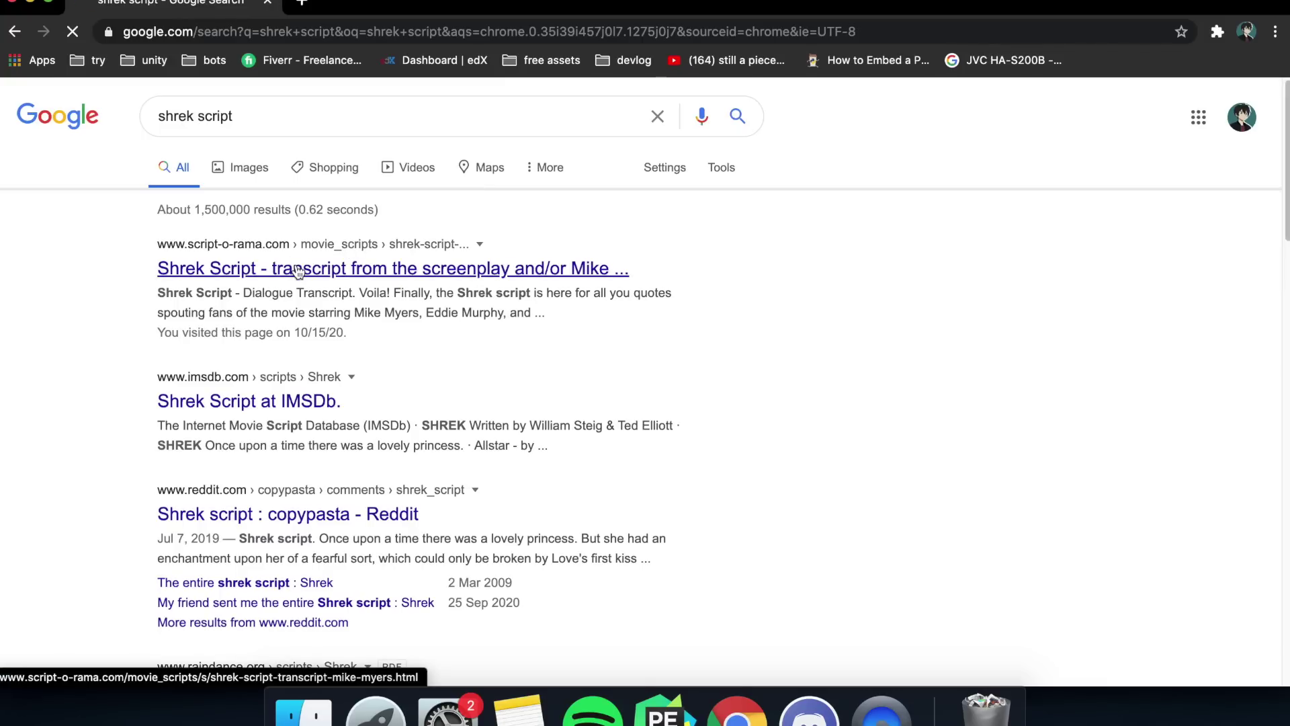
click(295, 265)
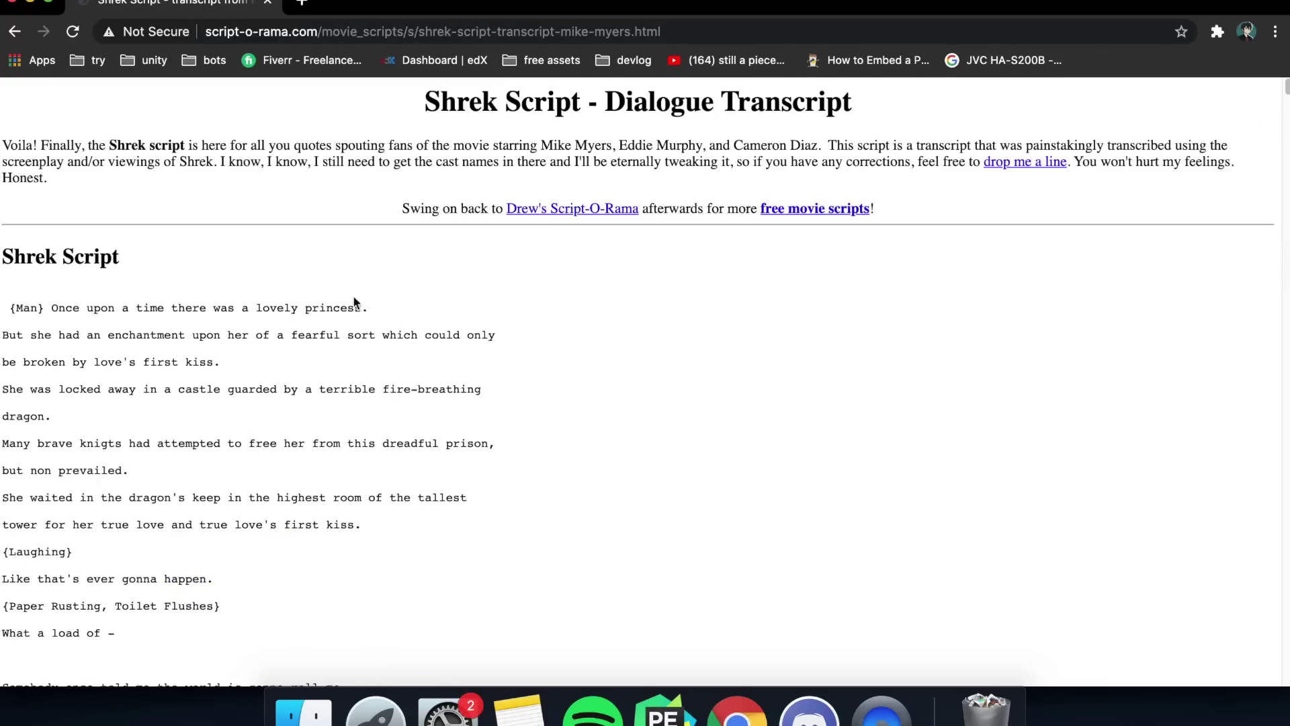
mouse_move(8, 303)
mouse_down()
mouse_move(31, 320)
mouse_move(213, 676)
mouse_move(180, 525)
mouse_up()
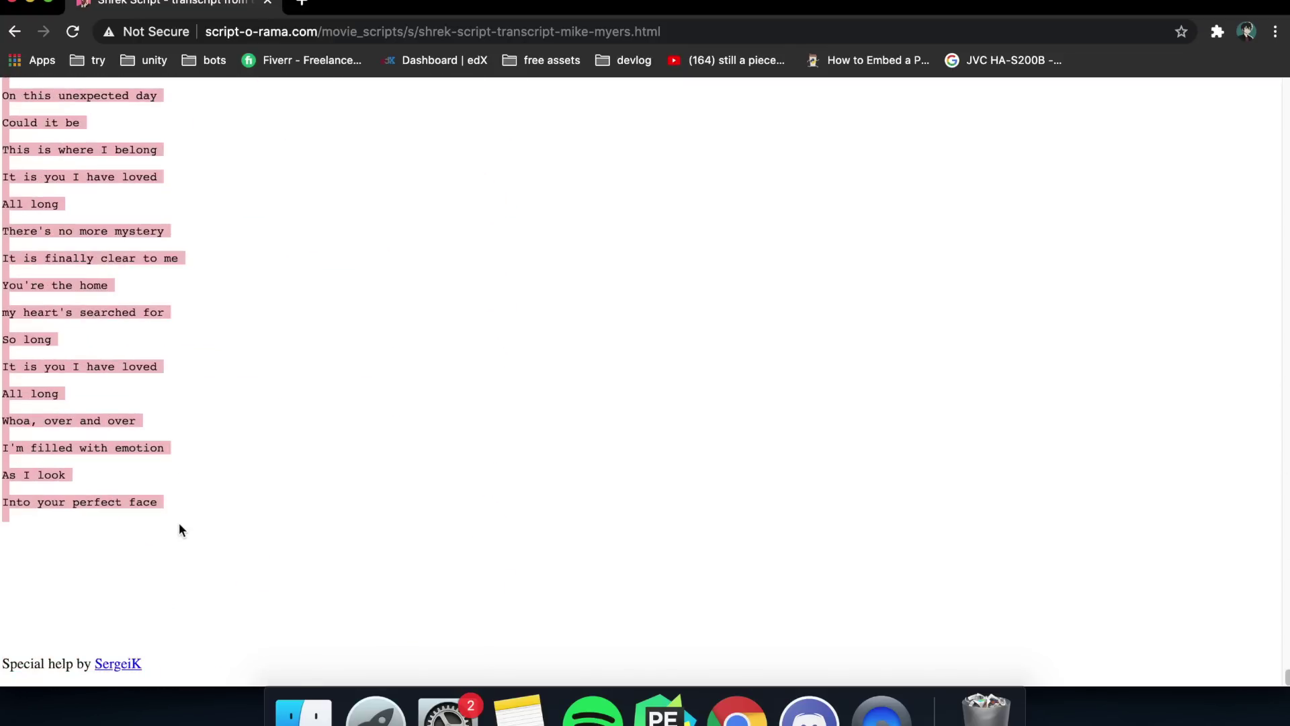
key(ctrl+Up)
click(297, 66)
Step: Create a new file named shrek.txt in the bot project
right_click(225, 72)
mouse_move(260, 83)
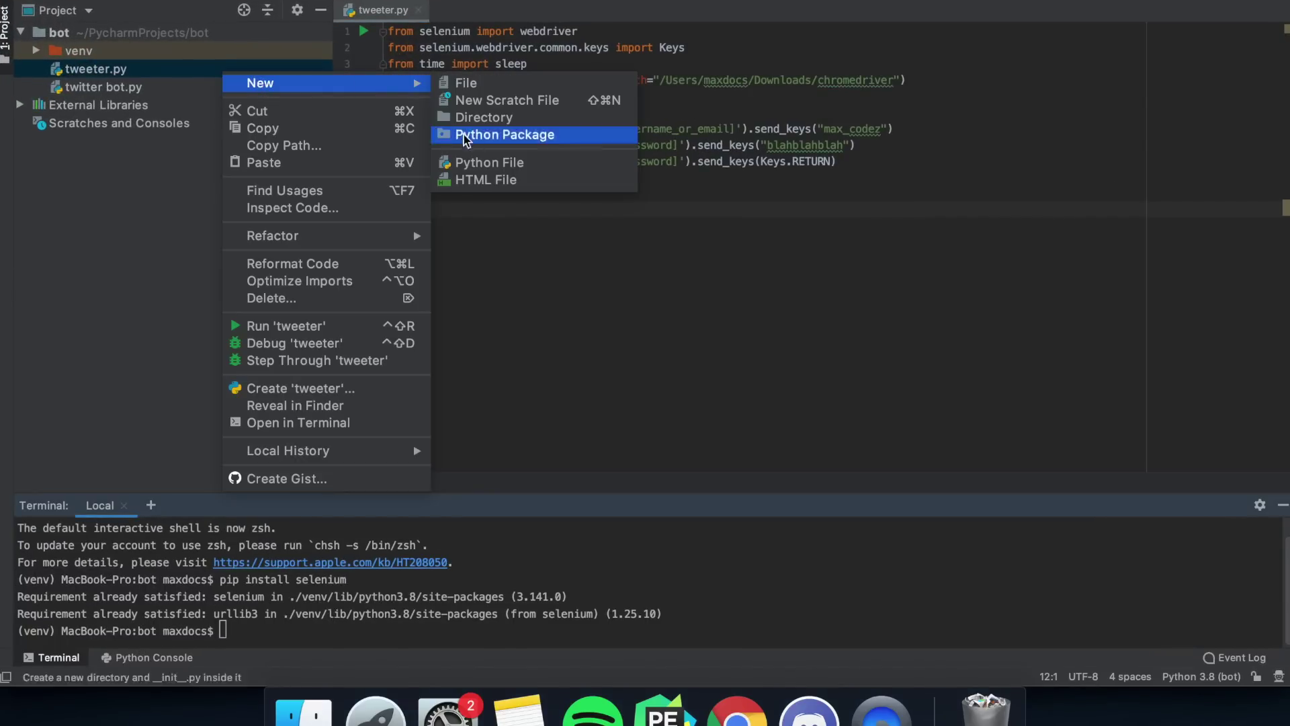
click(466, 83)
text(shrek.txt)
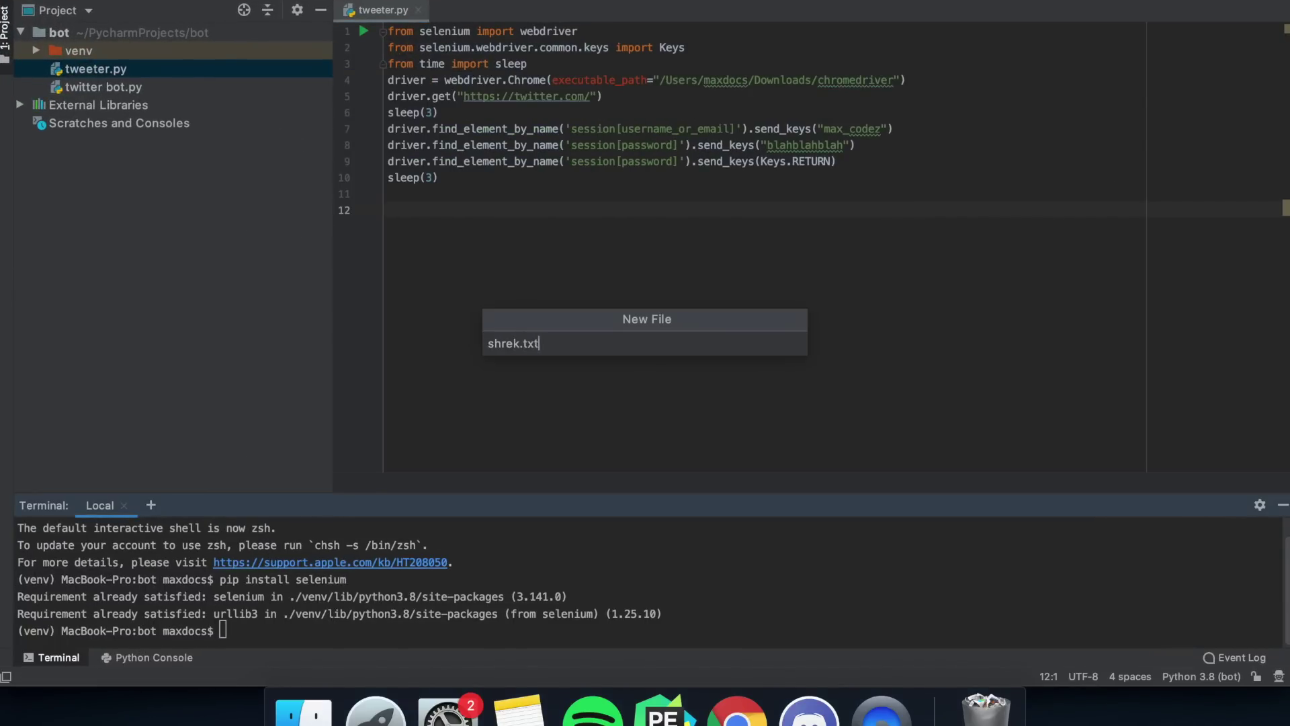
key(Return)
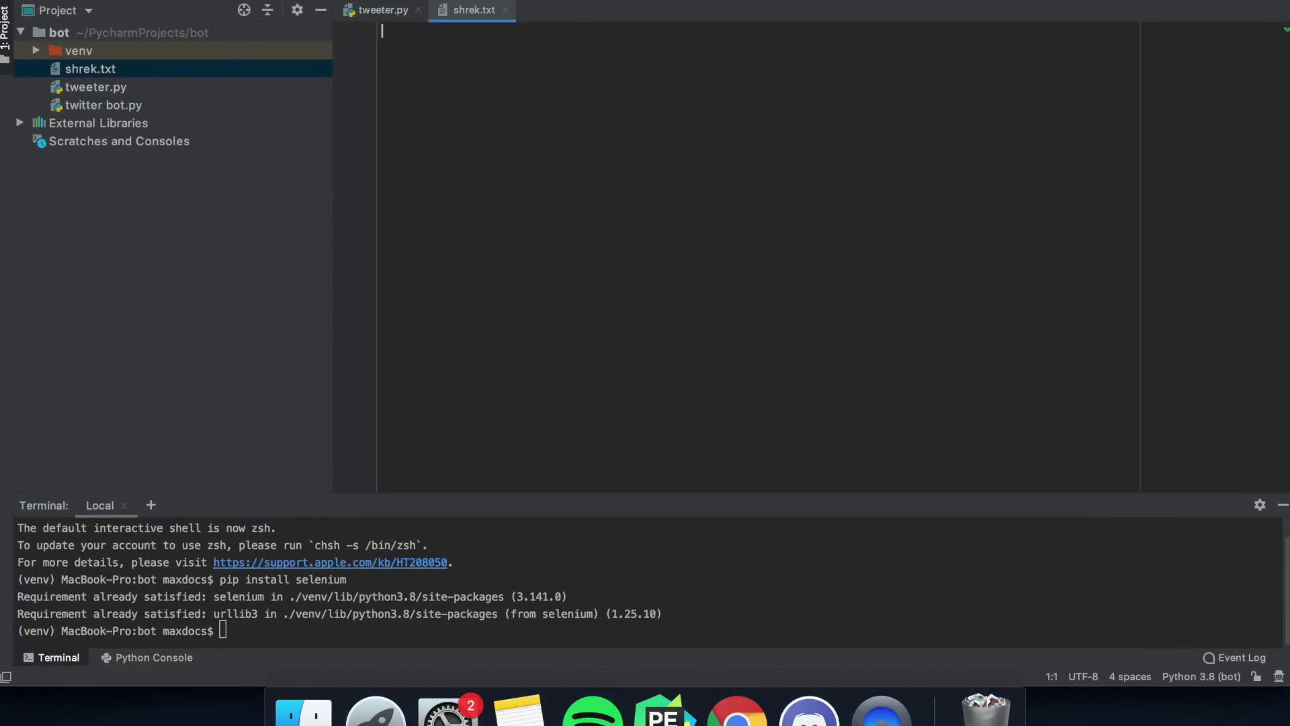
Step: Add f = open("shrek.txt", 'r') to tweeter.py
click(384, 9)
text(f = )
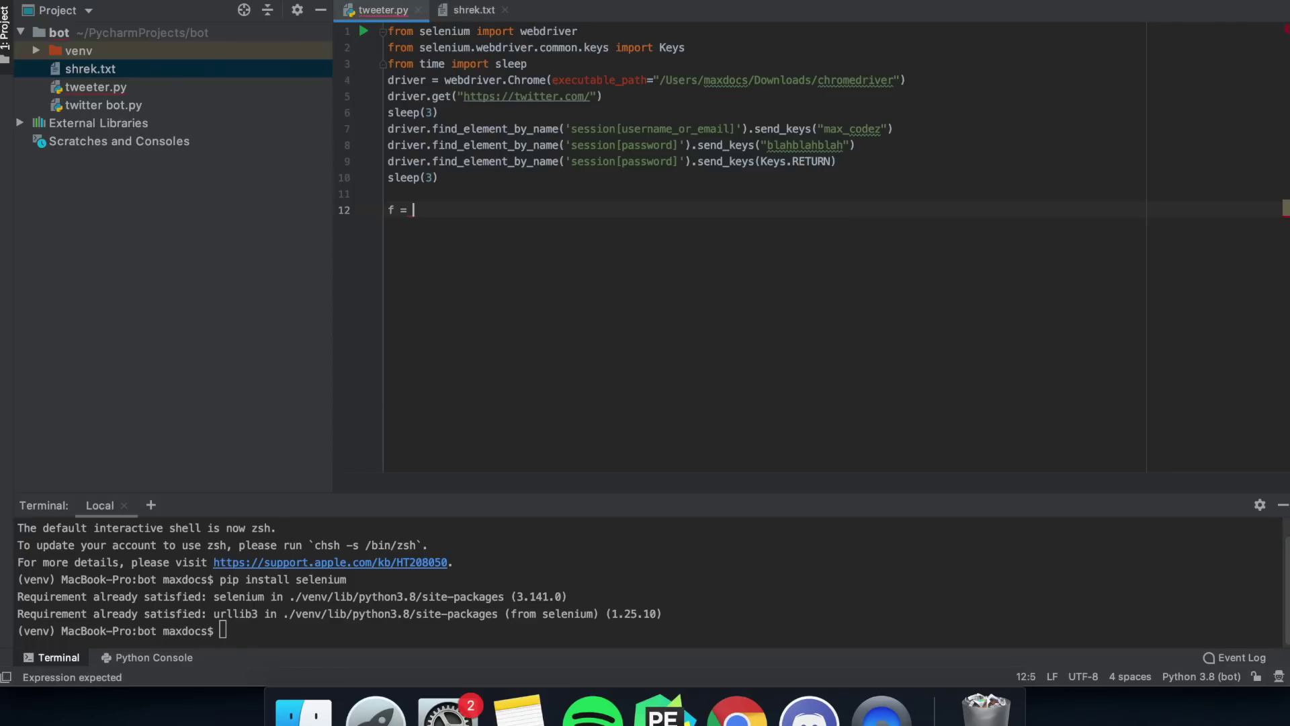
text(open()
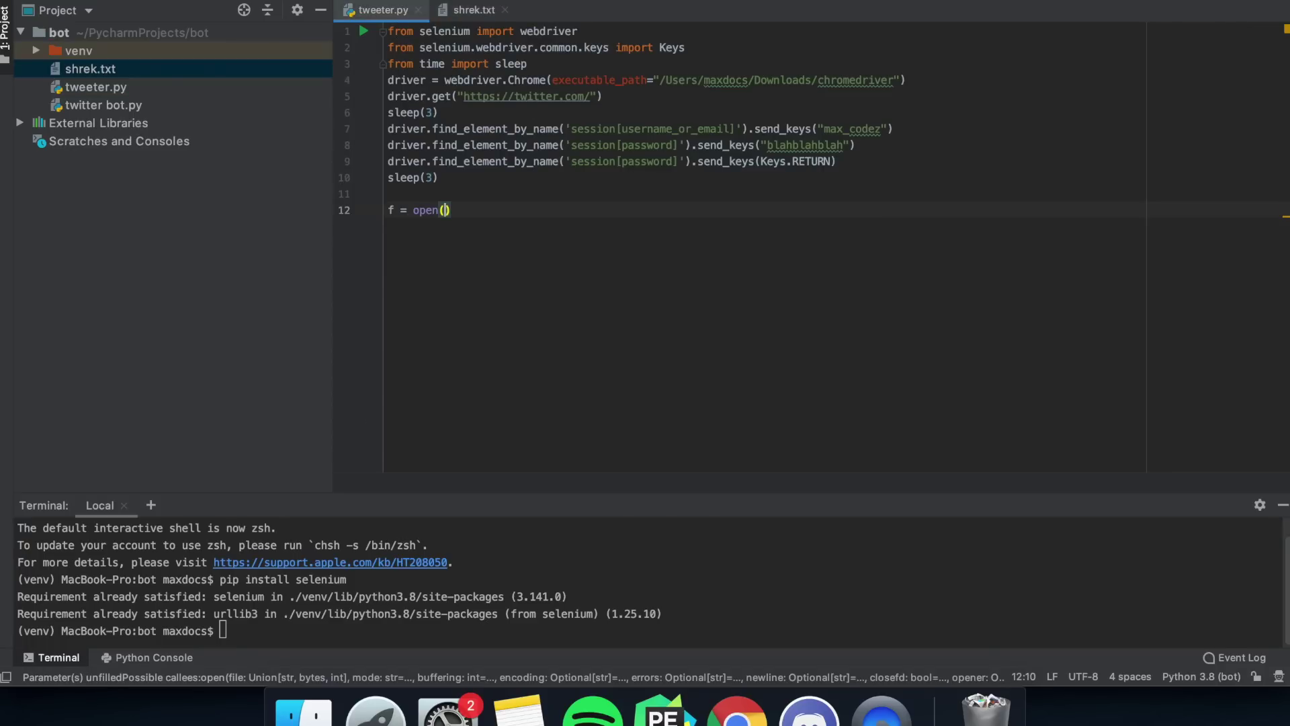
text("shrek.t)
key(Return)
text(", )
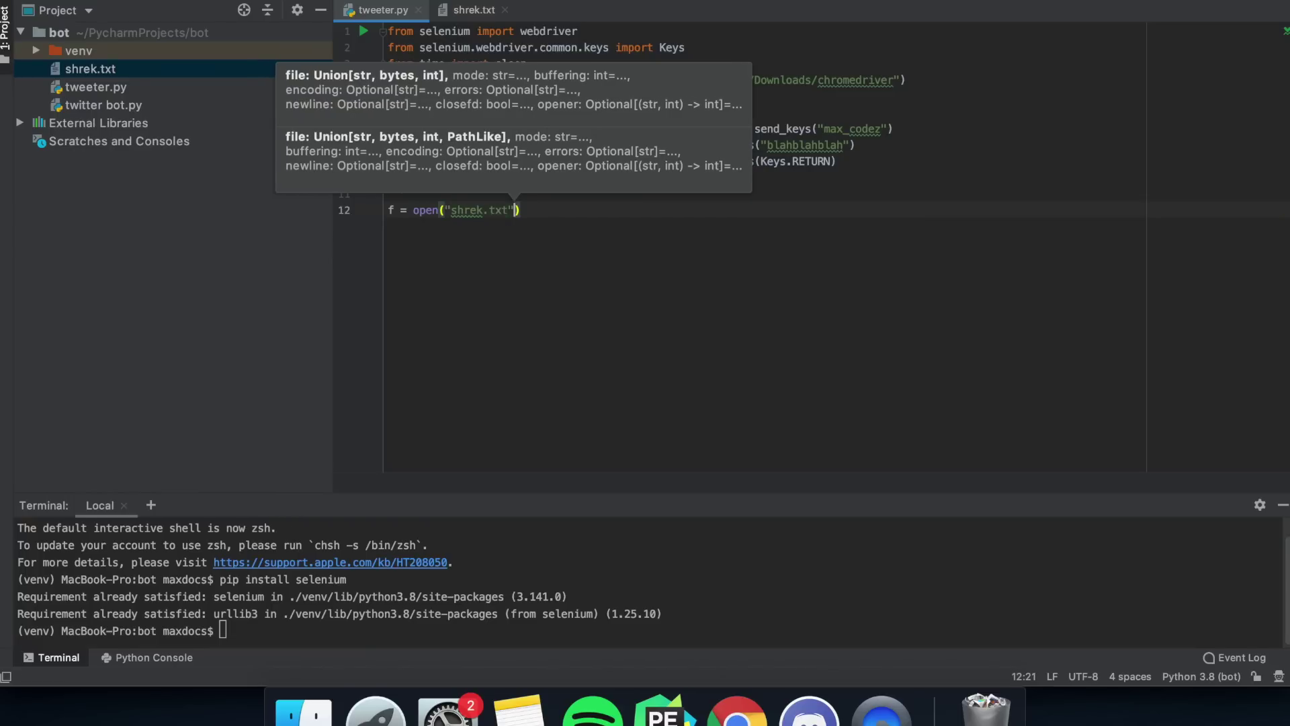
text('r)
key(Return)
text(f)
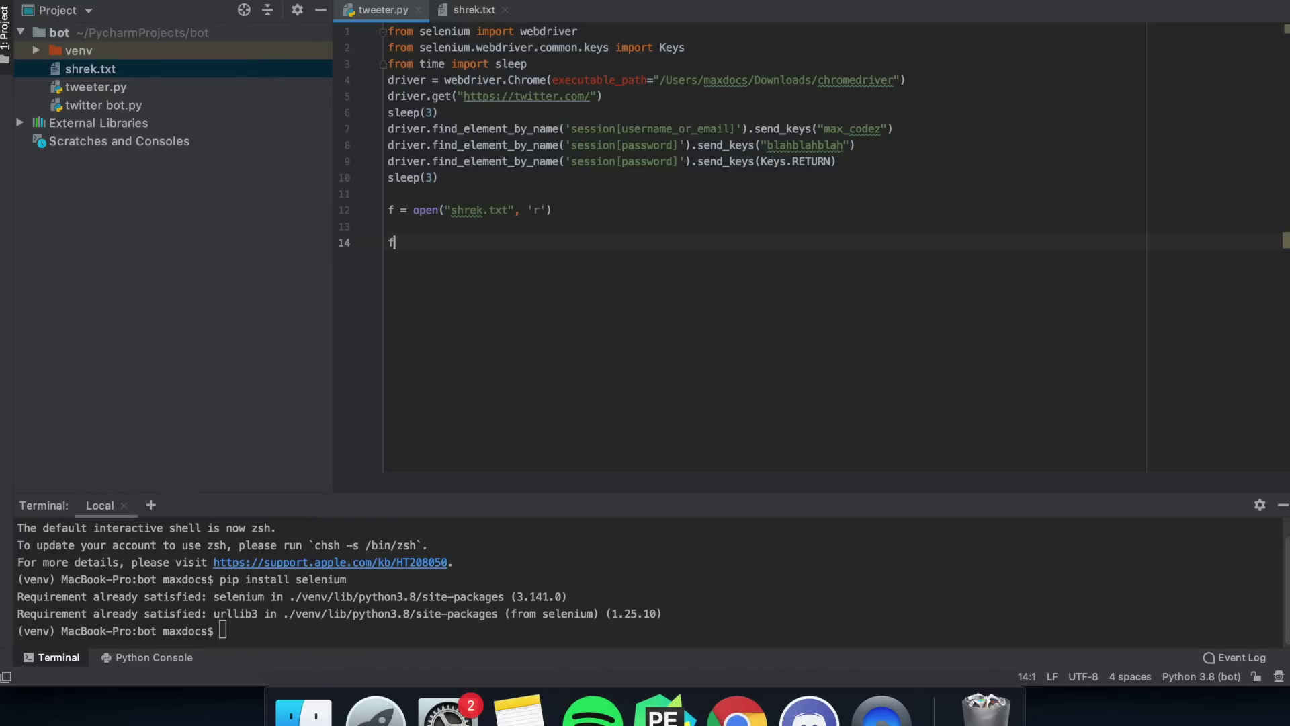
text(or word in f:)
Step: Write a for word in f loop that continues when word == "\n"
click(467, 9)
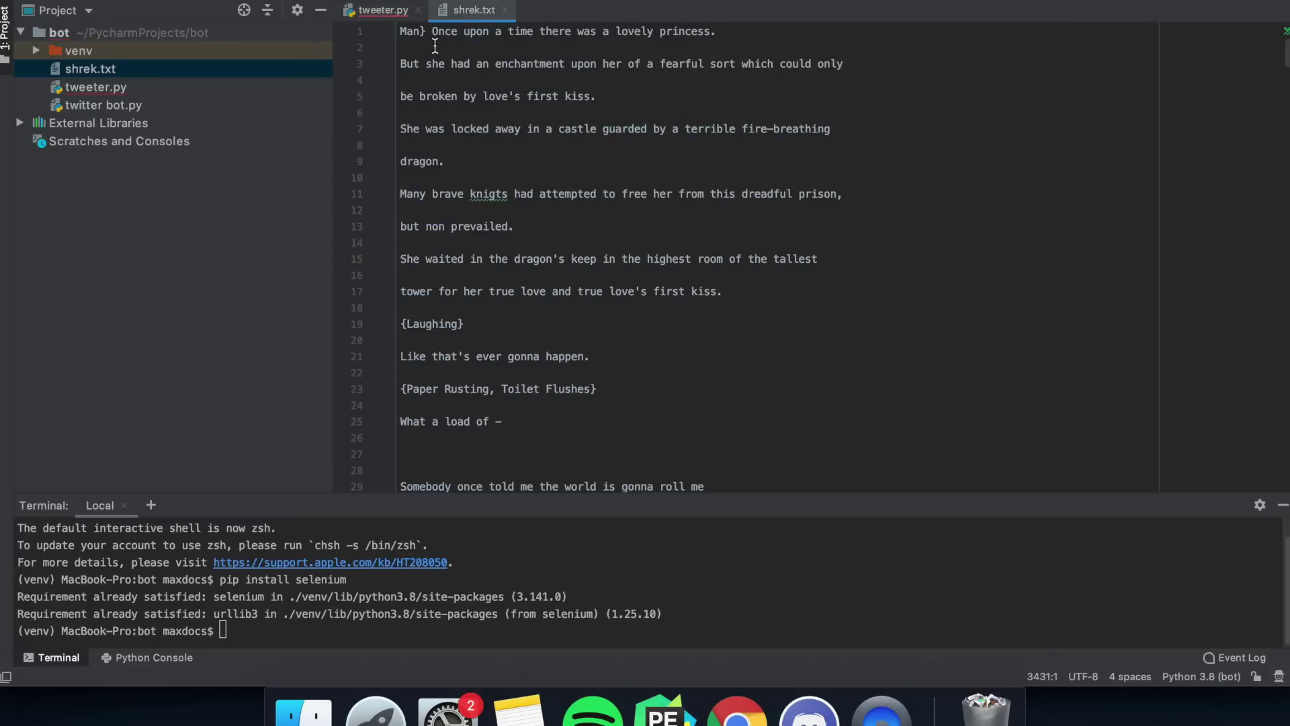
click(383, 10)
text(if)
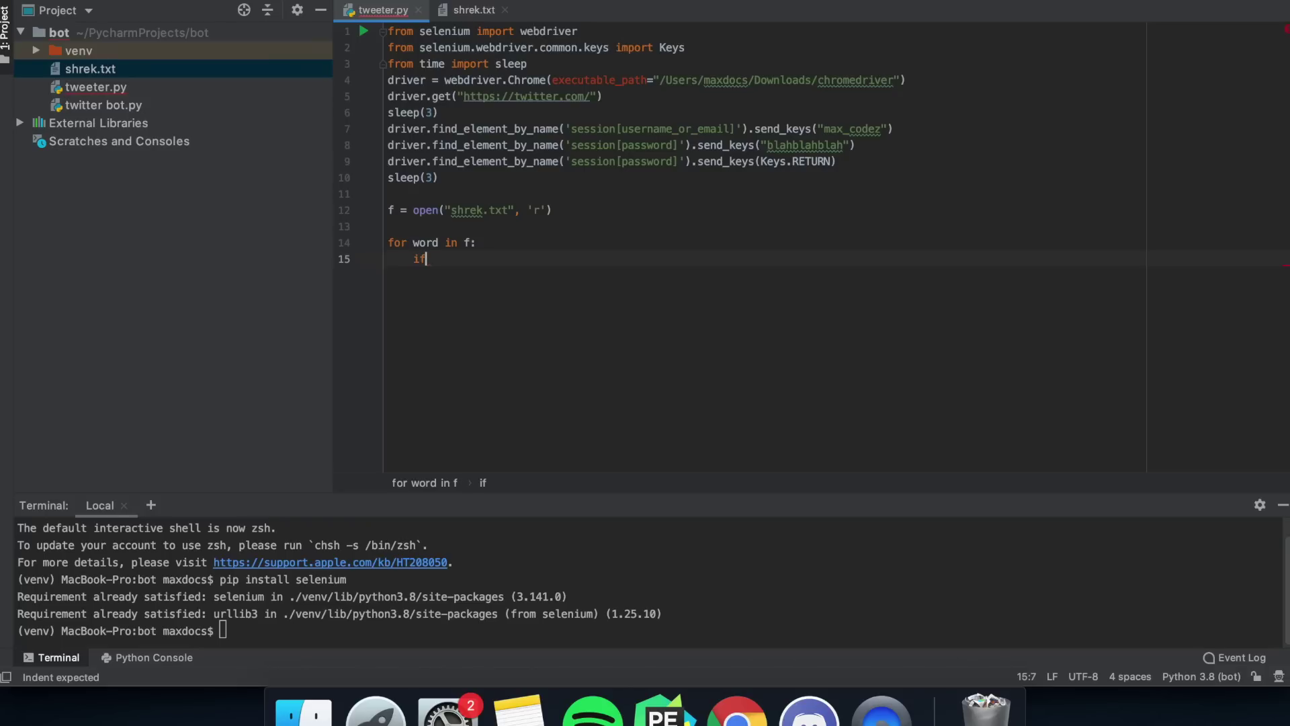
text(word == "\n")
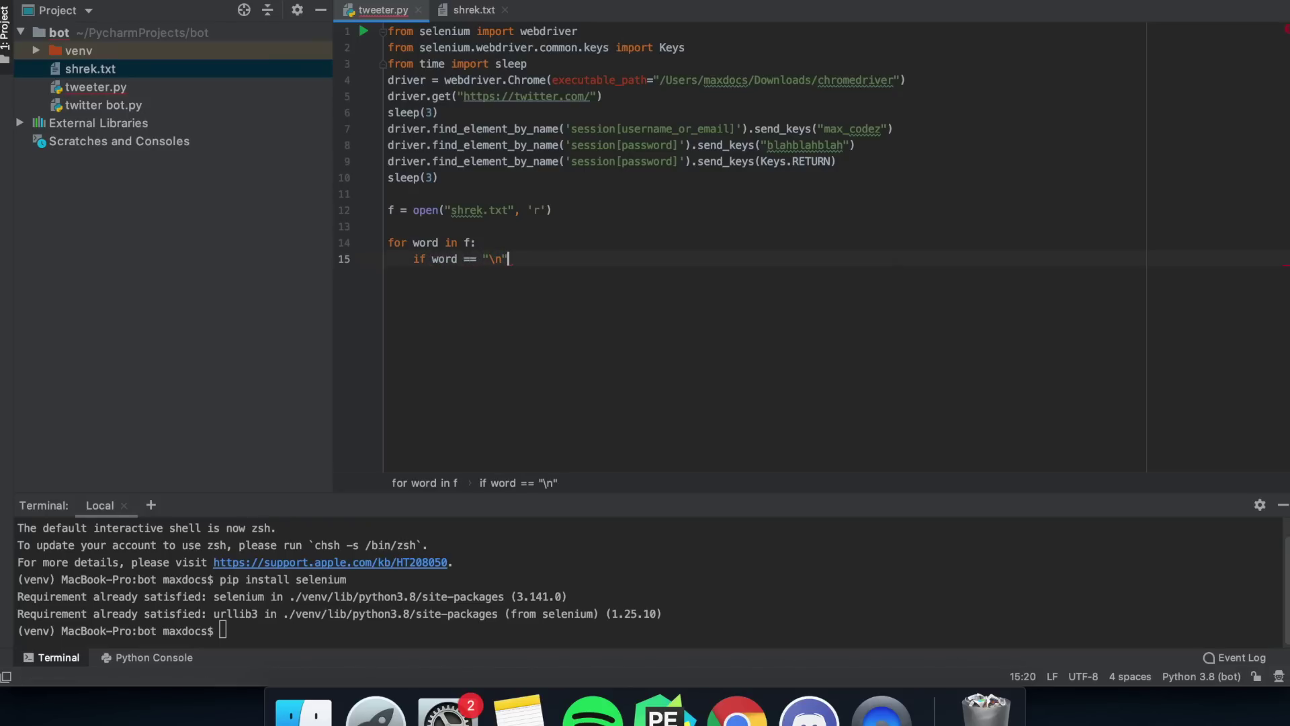
text(:)
key(Return)
text(contin)
key(Return)
key(Return)
key(Return)
key(BackSpace)
text(driv)
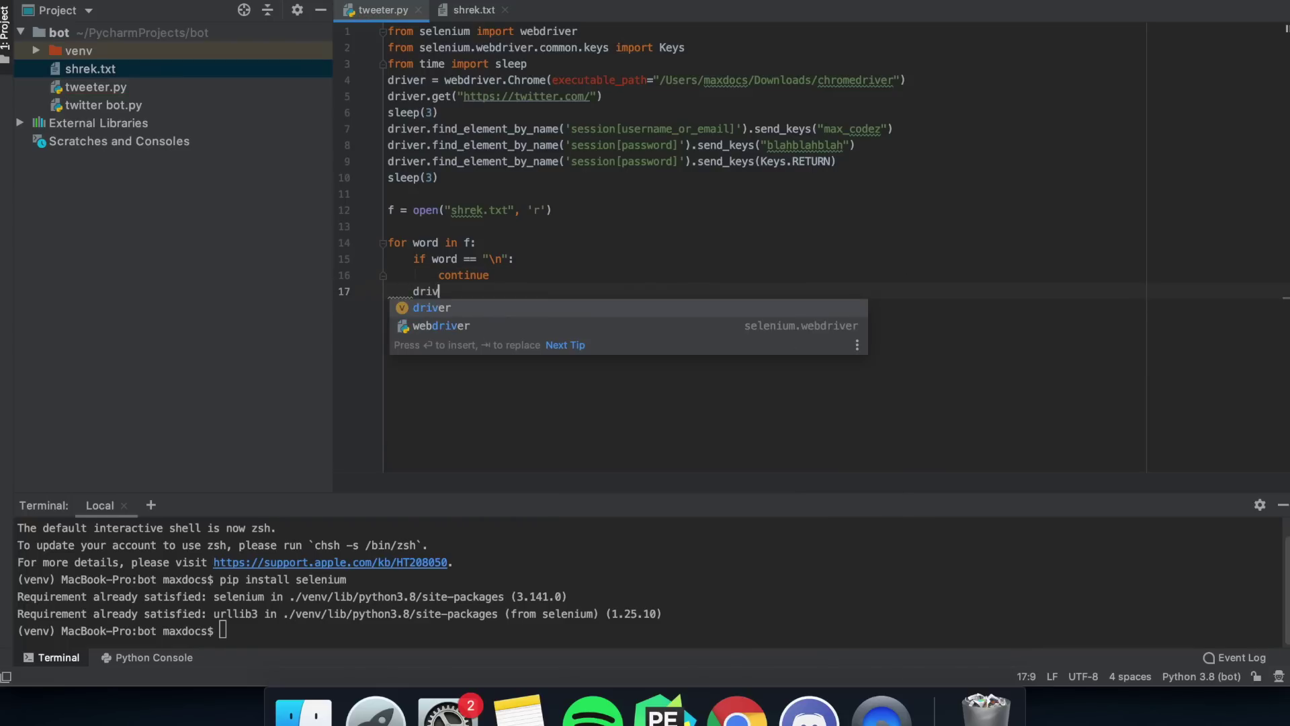
text(er.findelem e)
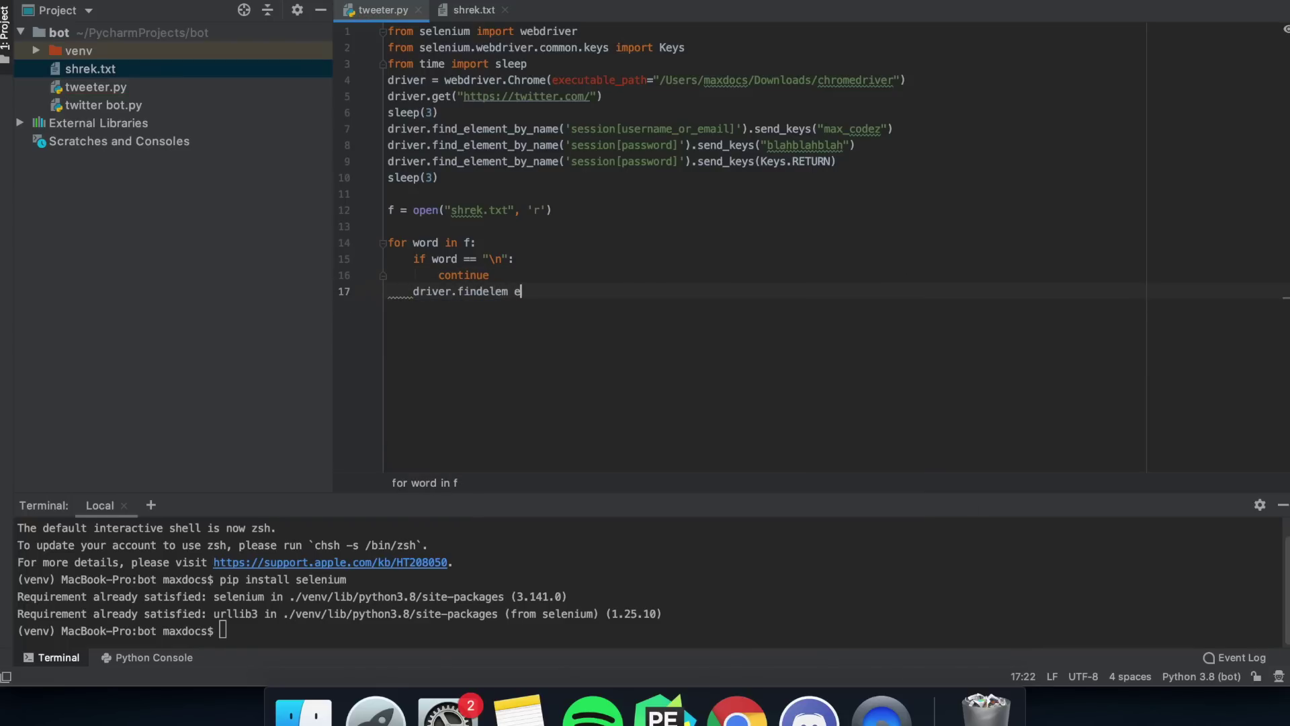
text(l)
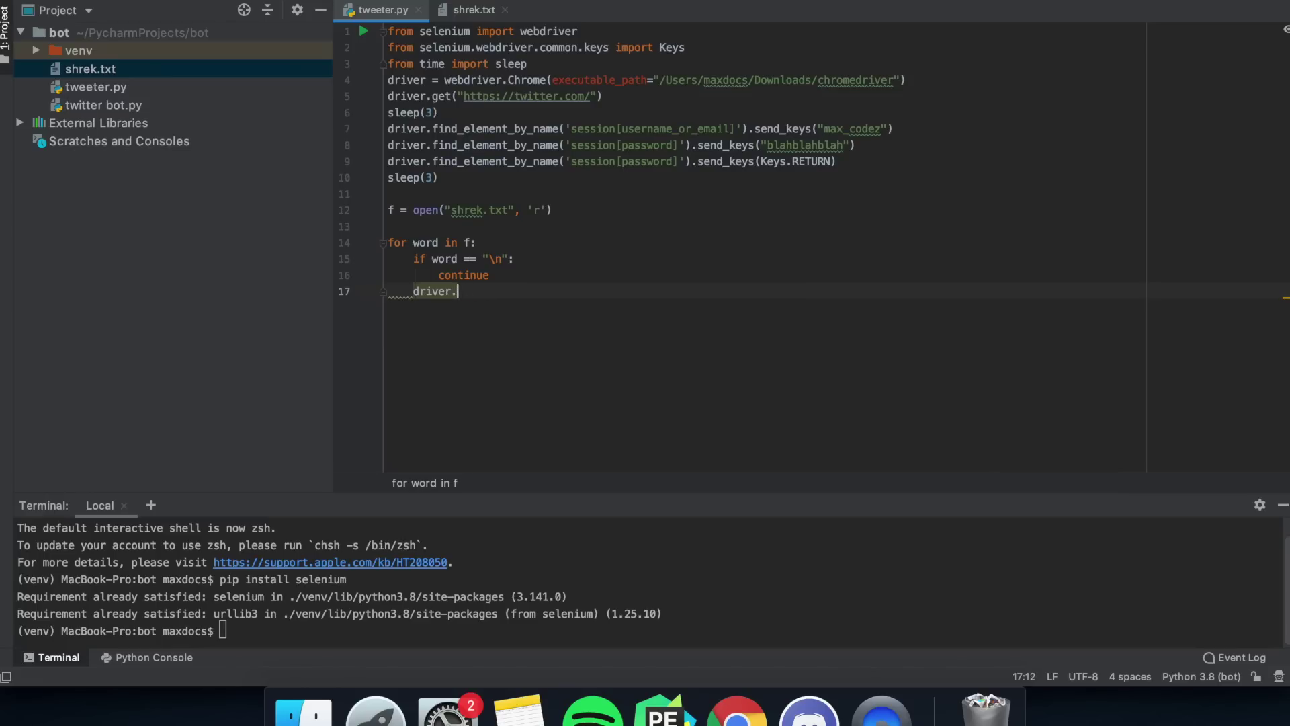
text(find)
Step: Add a find_element_by_xpath click on SideNav_NewTweet_Button followed by sleep(1)
key(Down)
key(Down)
key(Return)
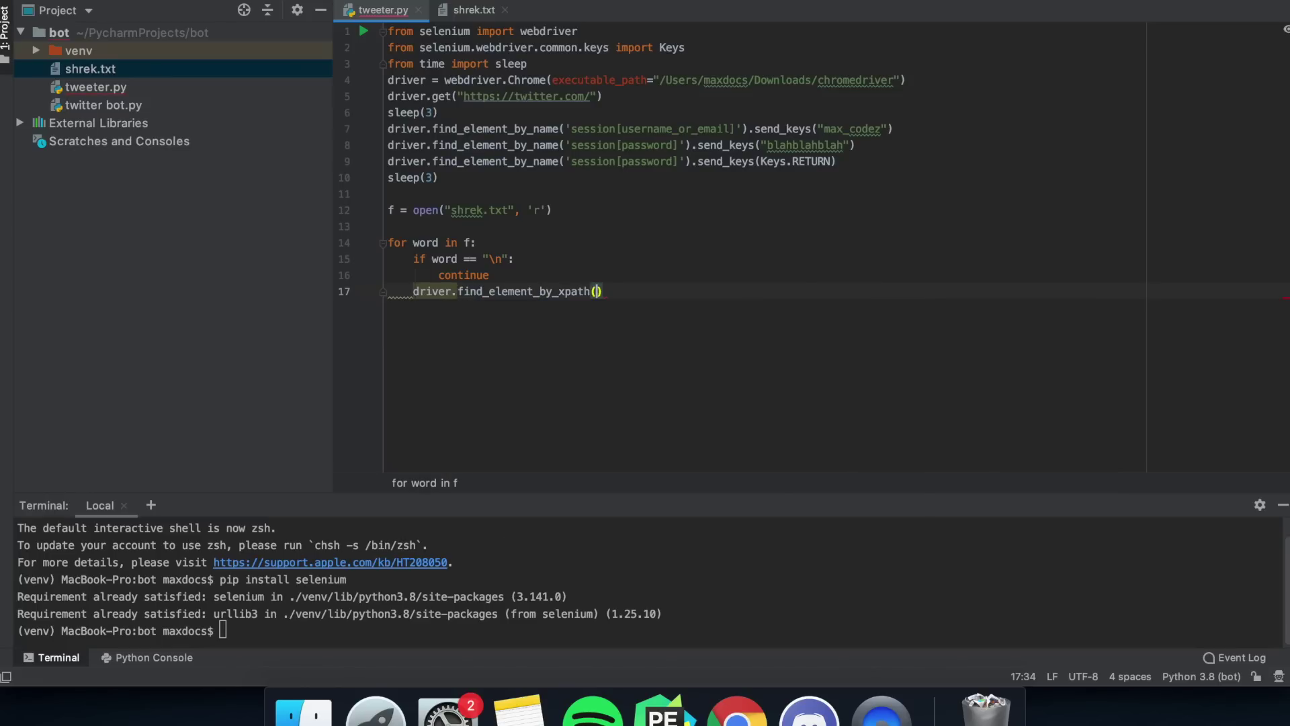
text("//a[@dat)
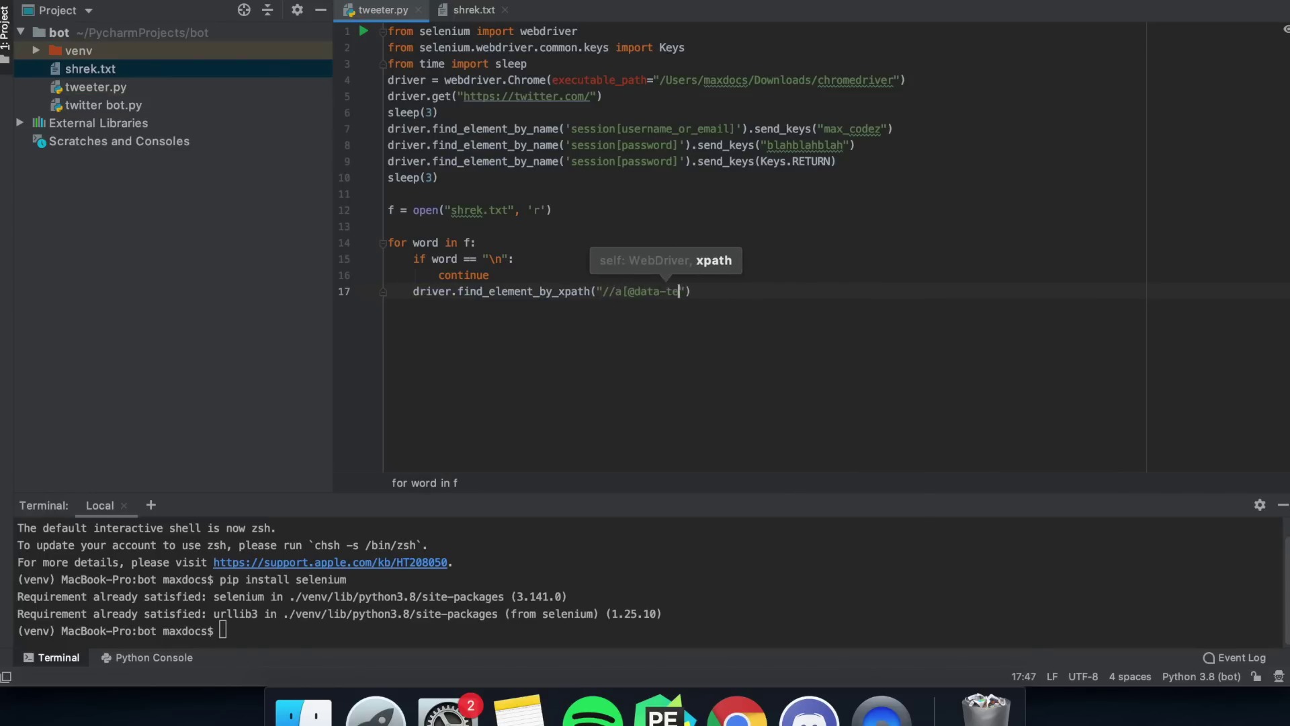
text(a-testid='SideNav_NewTweet_)
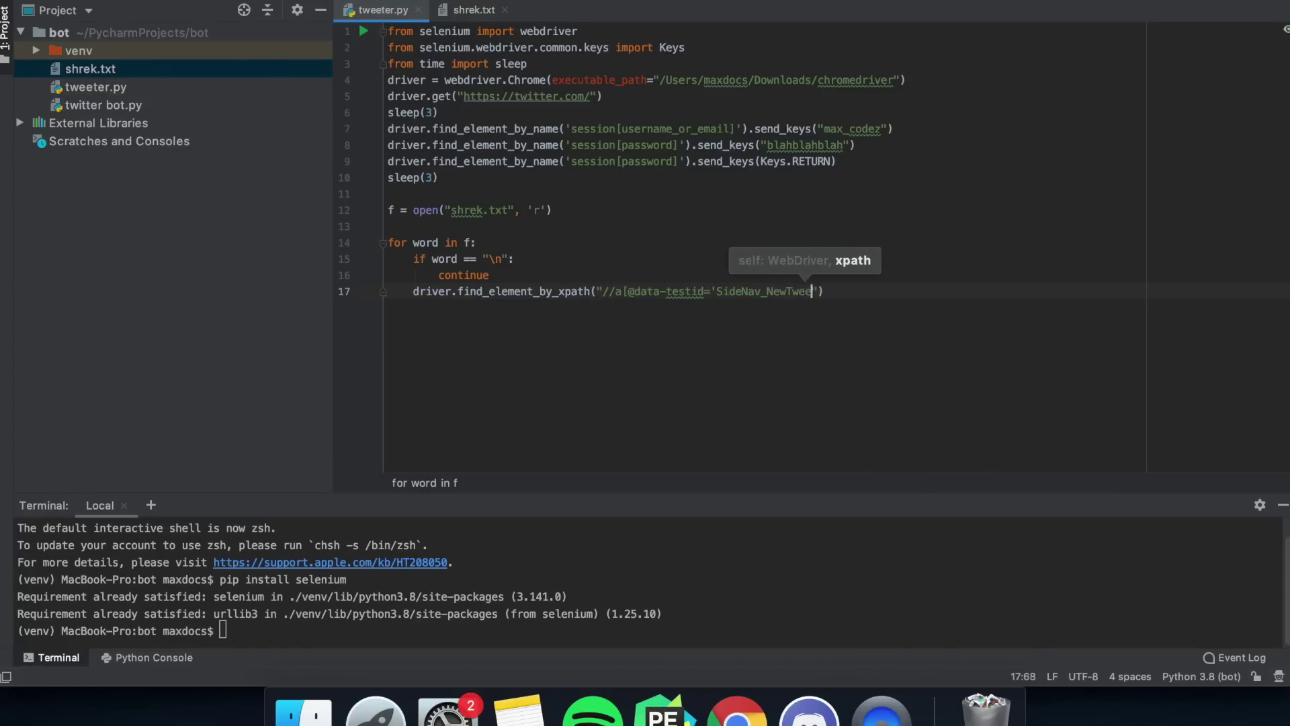
text(Button']").click())
key(Return)
text(sleep(1))
key(Return)
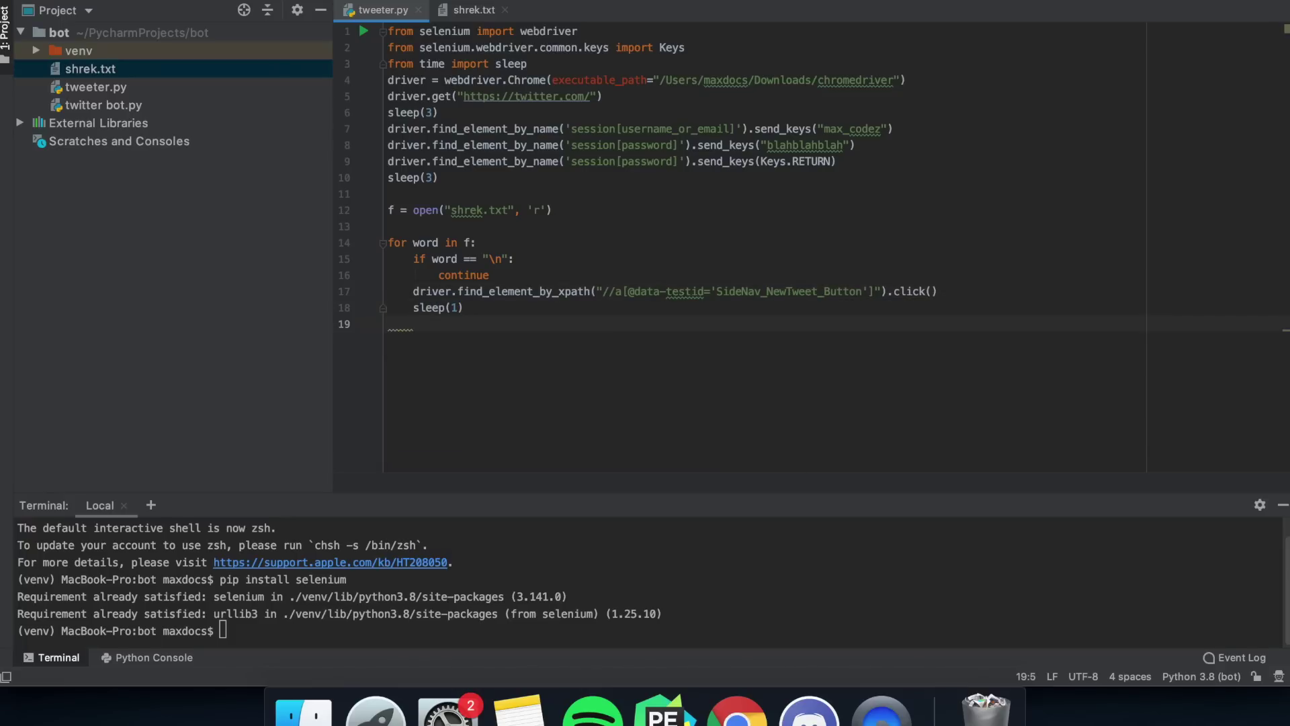
text(driver.fin)
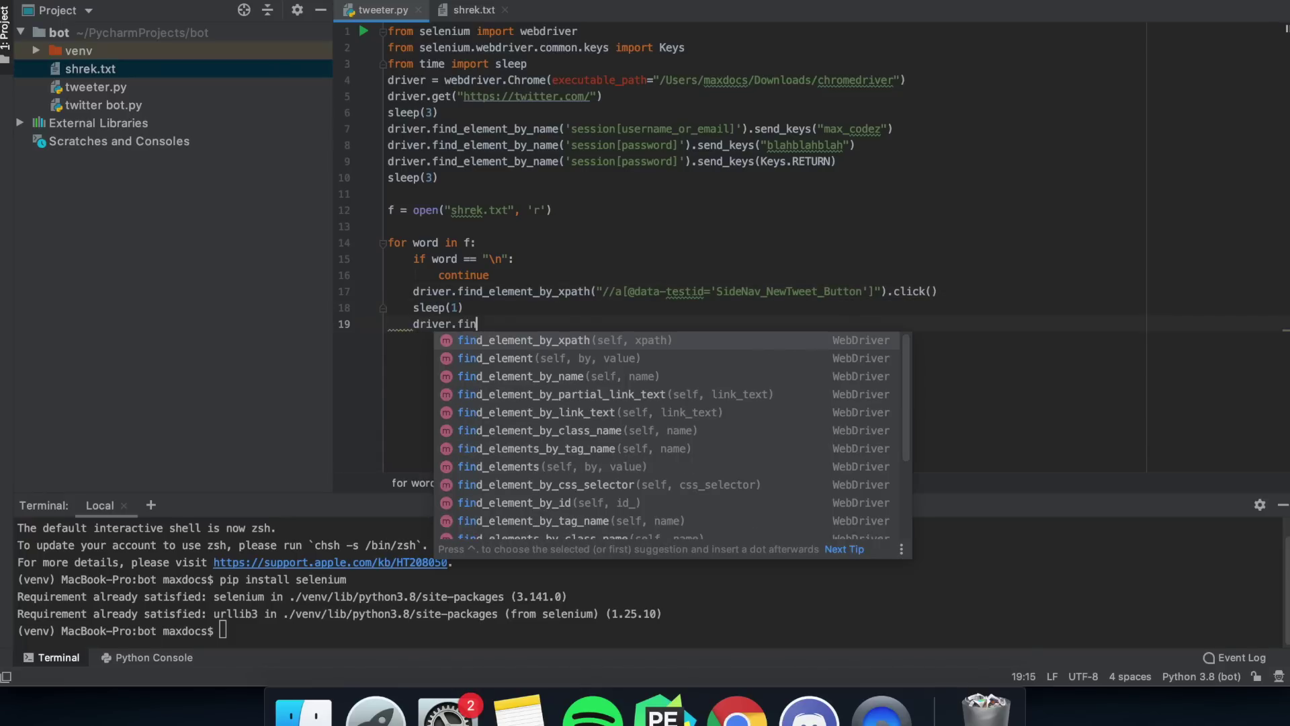
Step: Add a find_element_by_class_name('notranslate').click() line
key(Down)
key(Down)
key(Down)
key(Return)
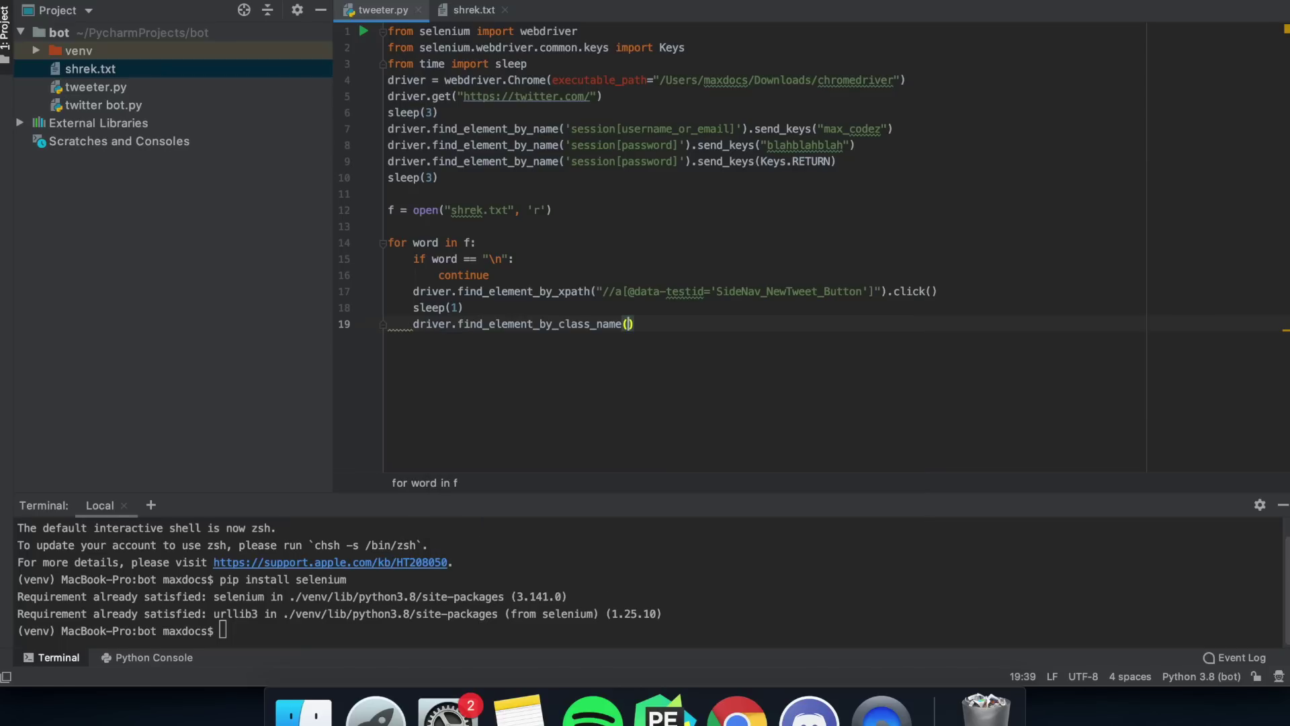
text("notral)
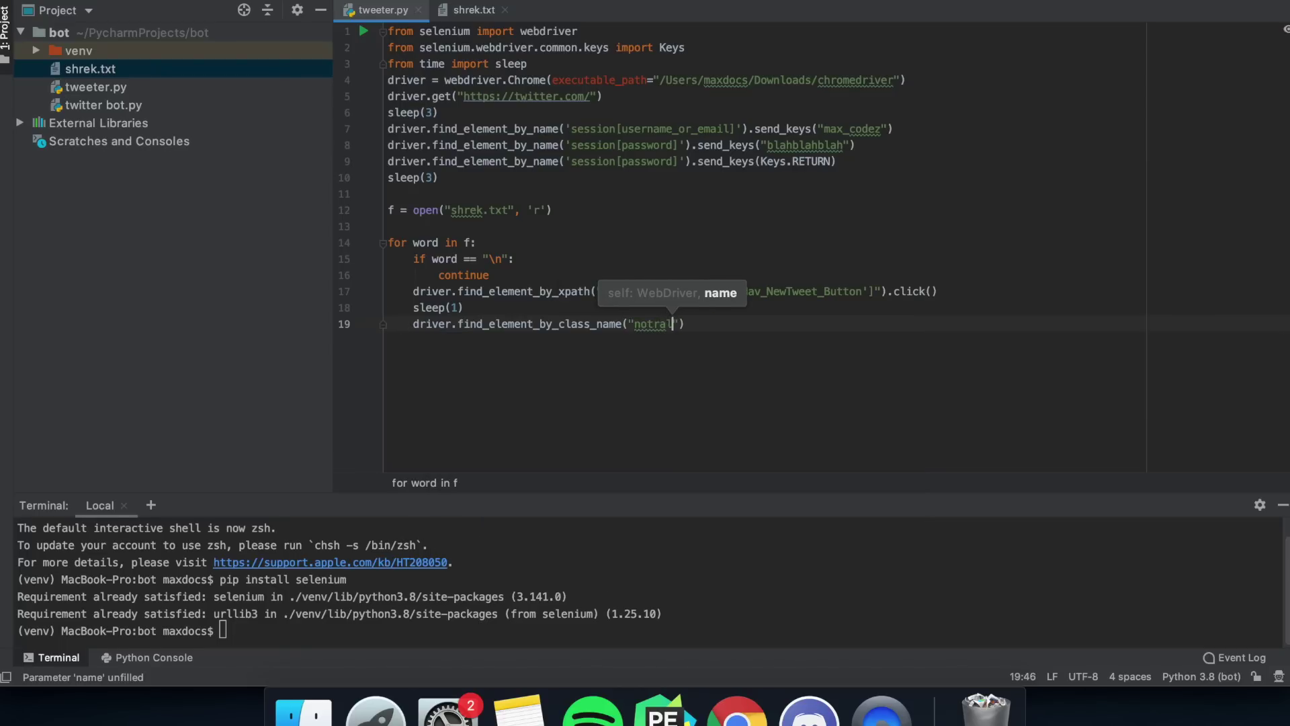
key(End)
text(.c)
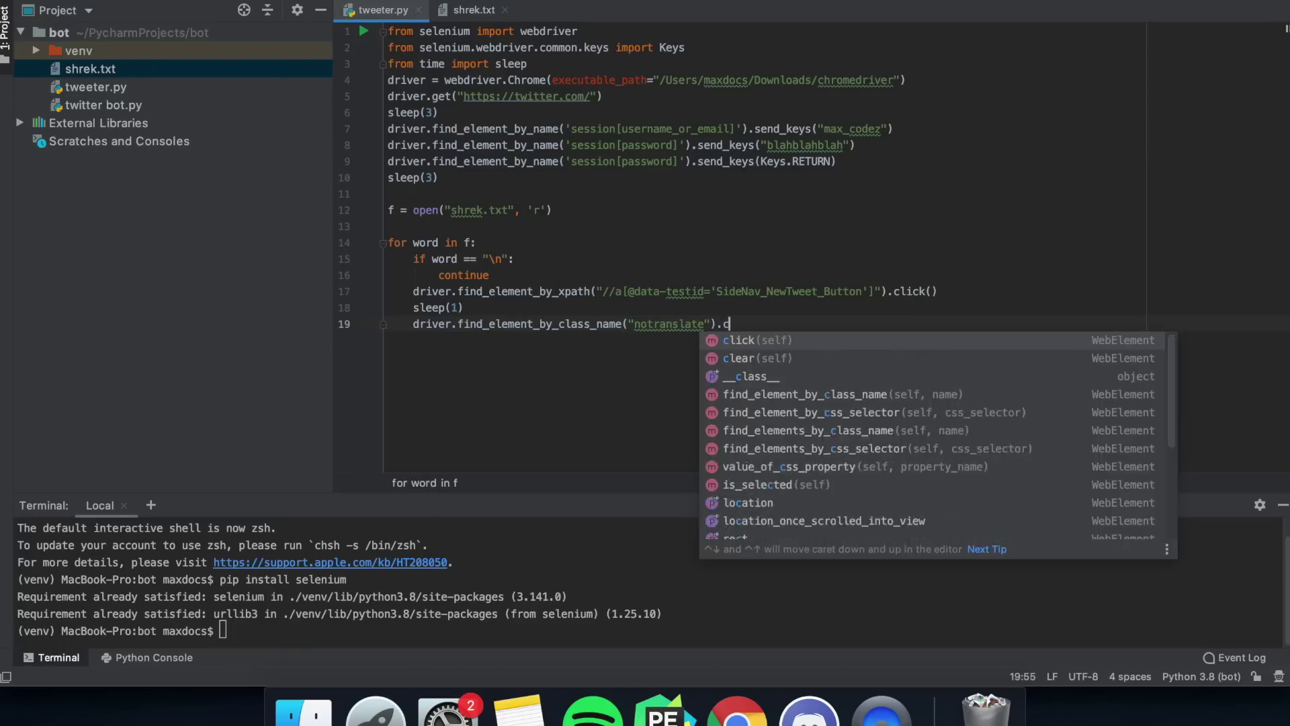
key(Return)
key(Return)
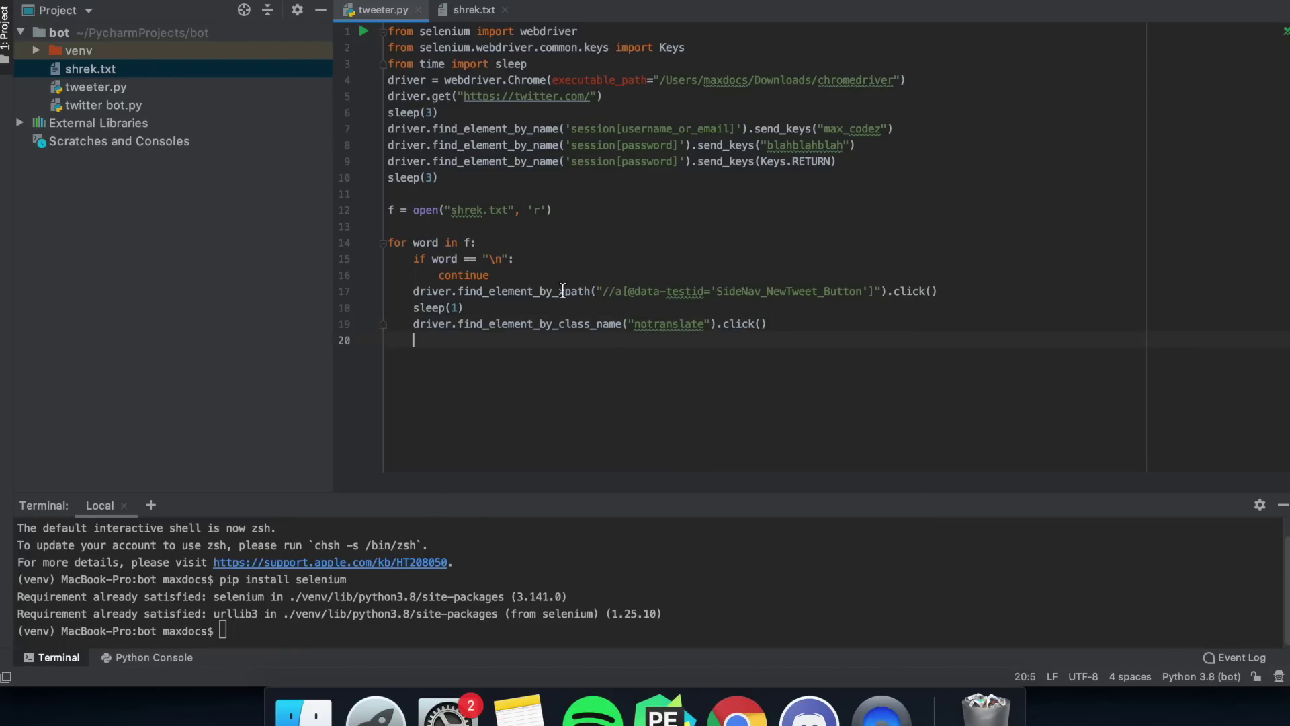
Step: Duplicate the notranslate line and change its ending to send_keys(word)
key(Up)
key(Up)
key(Down)
key(shift+End)
key(super+c)
key(Down)
key(super+v)
key(BackSpace)
key(BackSpace)
key(BackSpace)
text(send)
key(Return)
text(word)
Step: Start a find_element_by_xpath click on tweetButton on line 21
key(End)
key(Return)
text(driver.f)
key(Down)
key(Down)
key(Return)
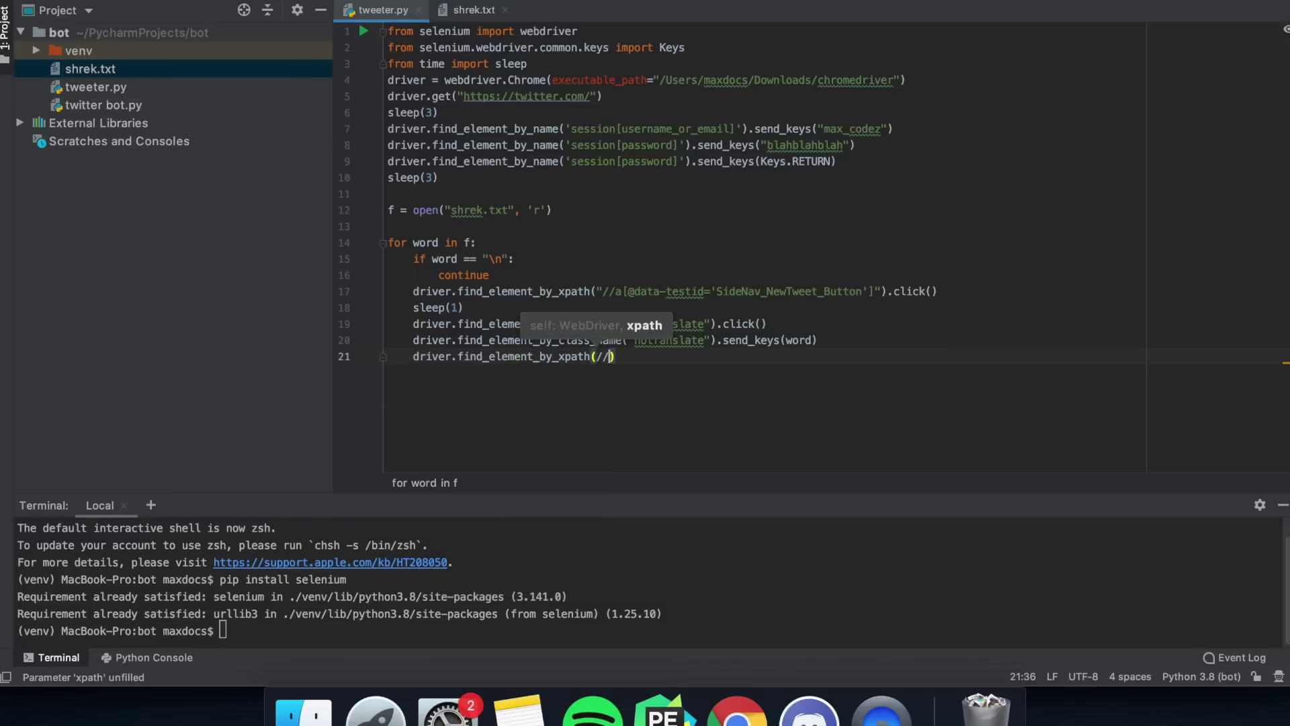
text("//div[@data-testid='tweetButton']")
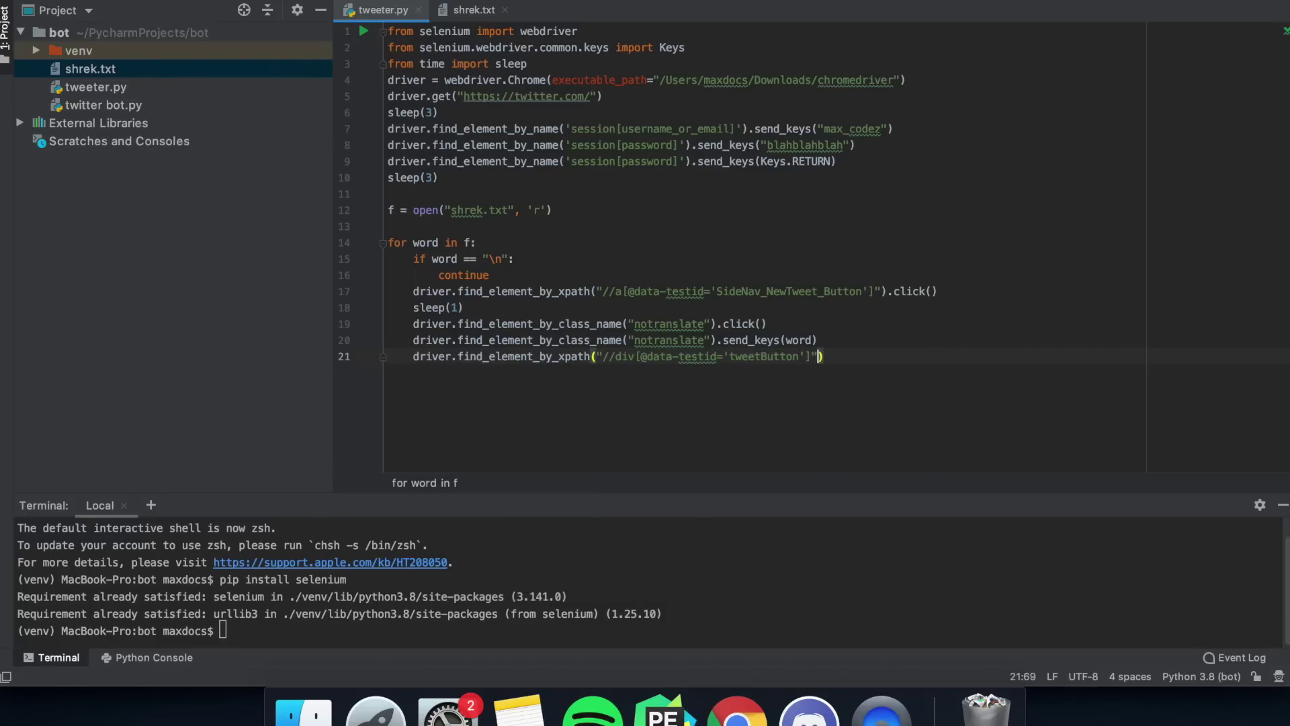
text().click())
text(sleep)
text((2)
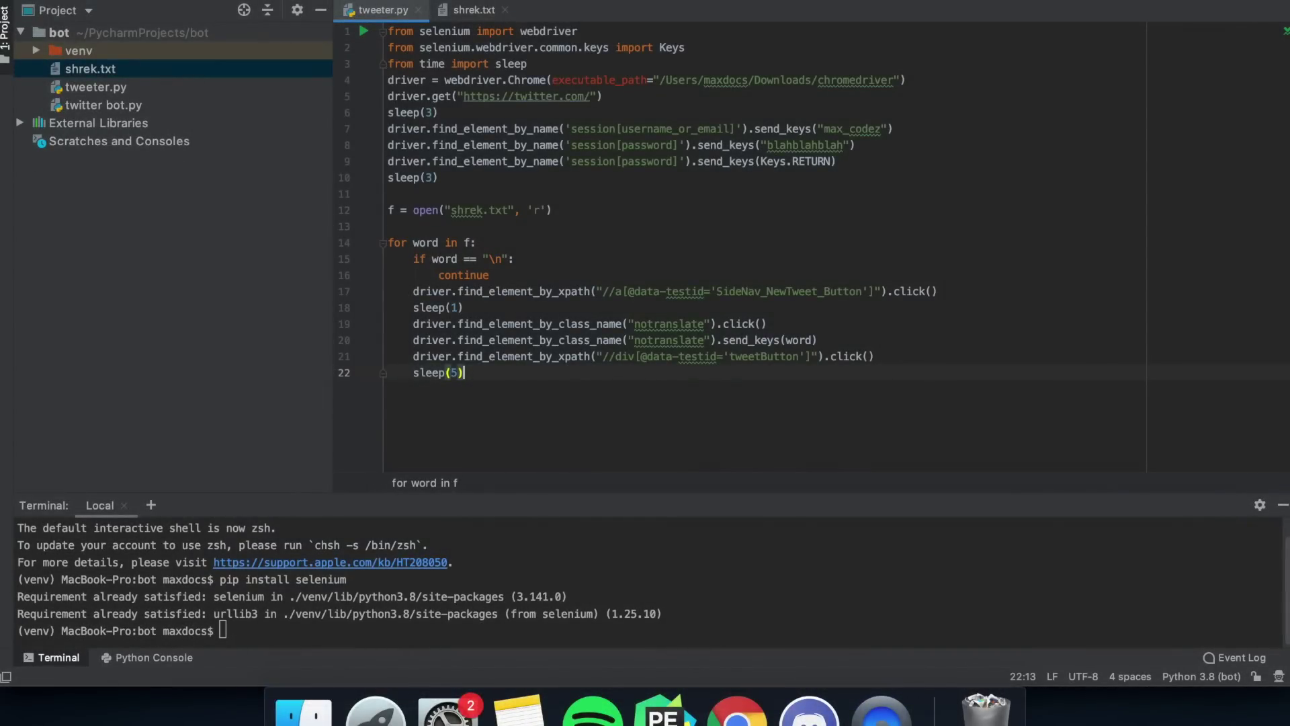
Step: Change the pause to sleep(5) and add f.close() after the loop
key(Return)
key(Return)
text(f.clo)
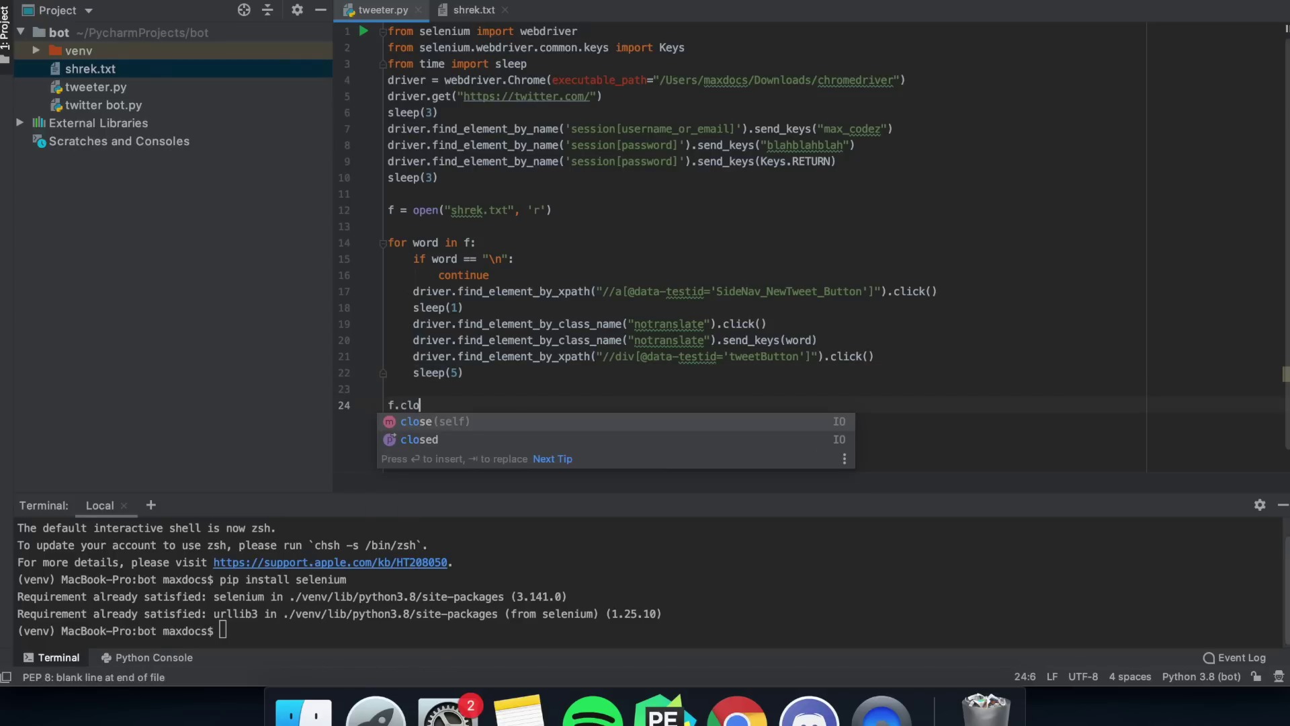
key(Return)
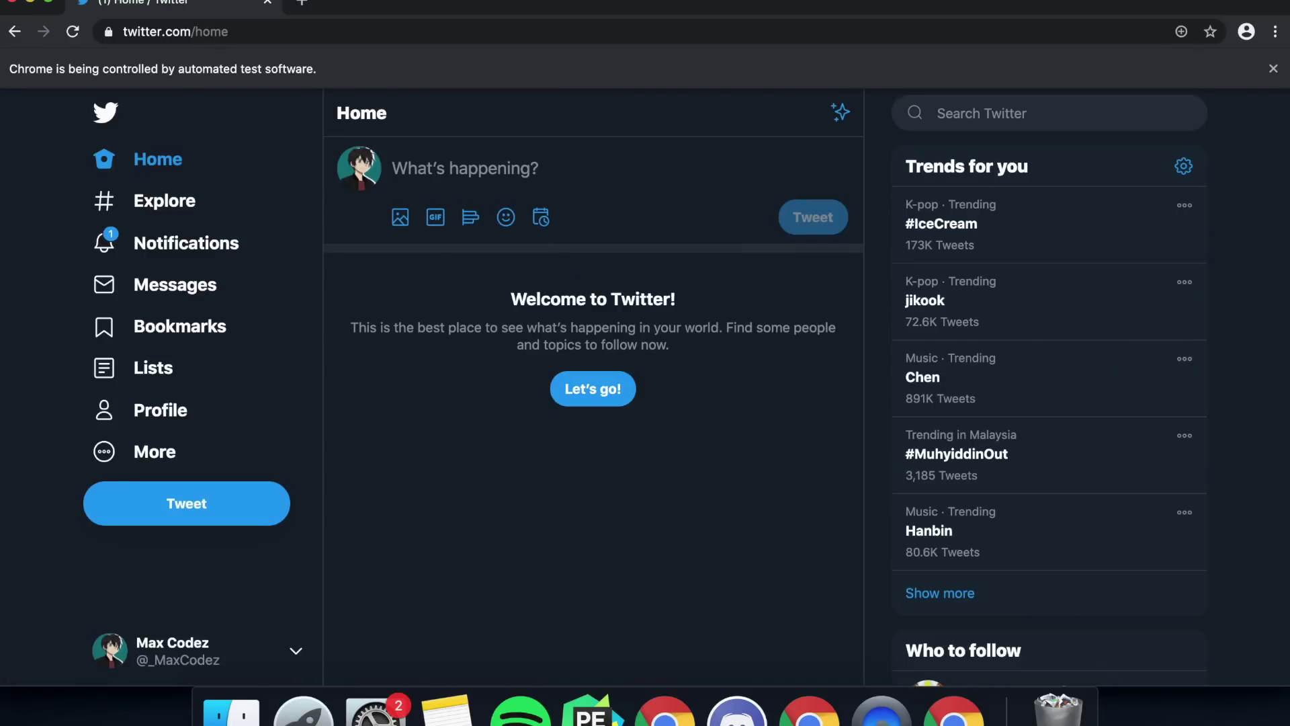
text(n)
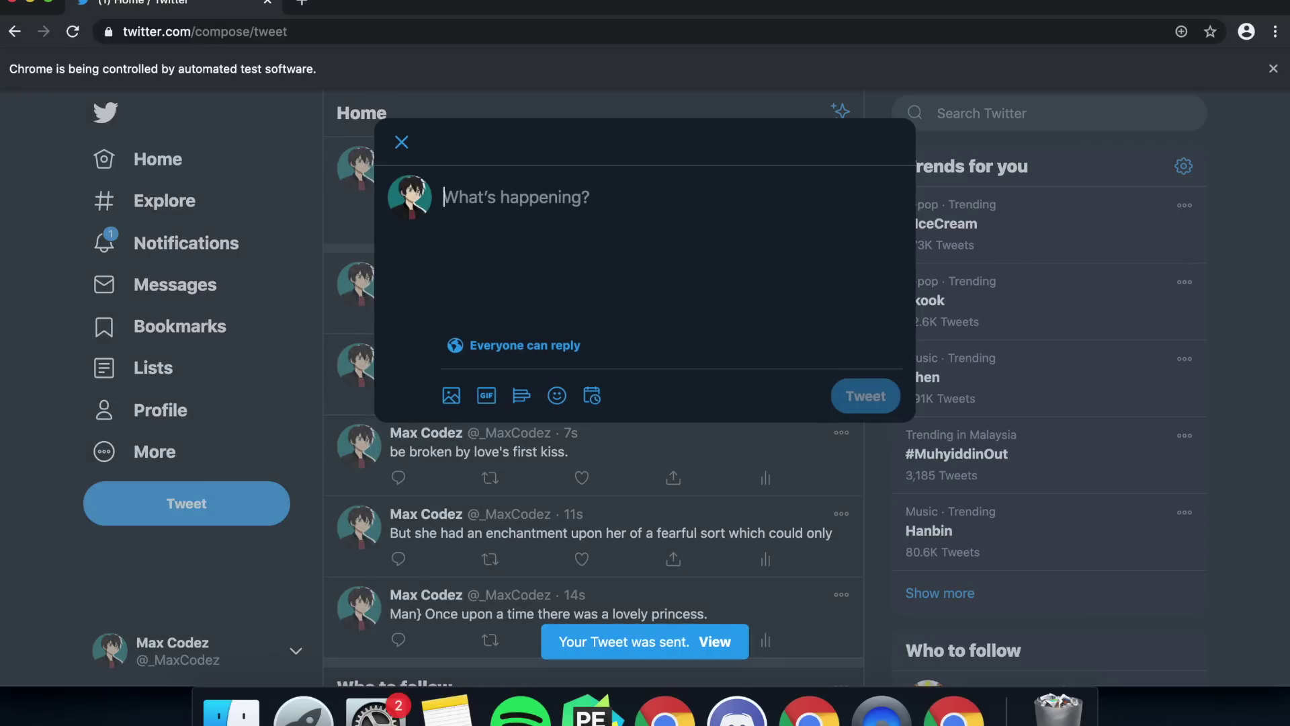
text(Many brave knigts had attempted to free her from this dreadful prison,)
Step: Run tweeter.py so Chrome posts shrek.txt lines like "dragon." as successive tweets
key(ctrl+Return)
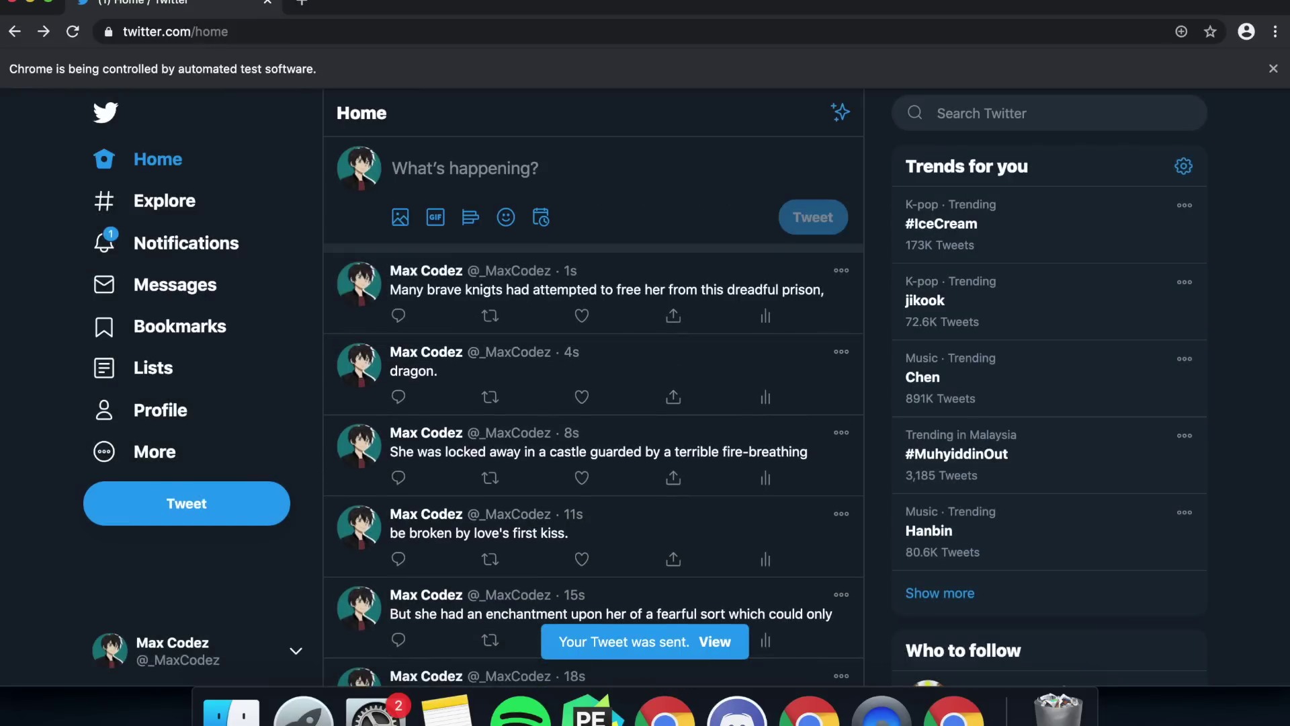
text(nbut non prevailed.)
key(ctrl+Return)
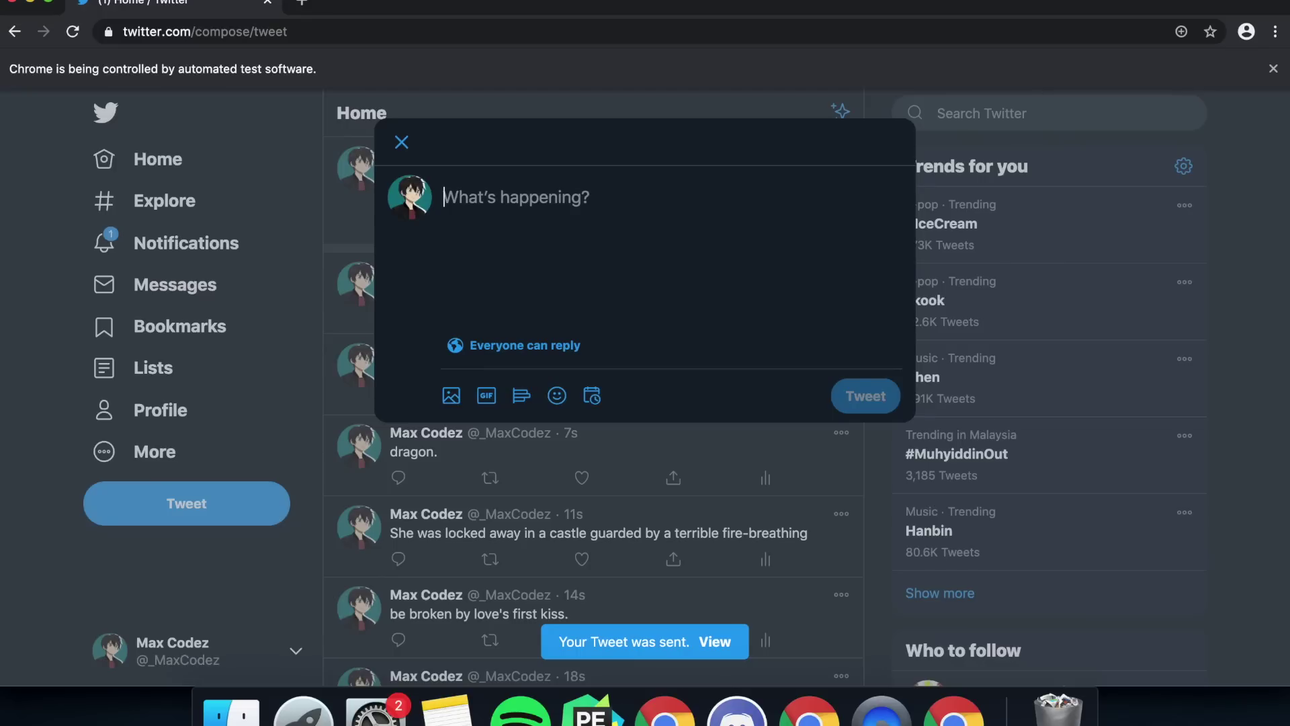